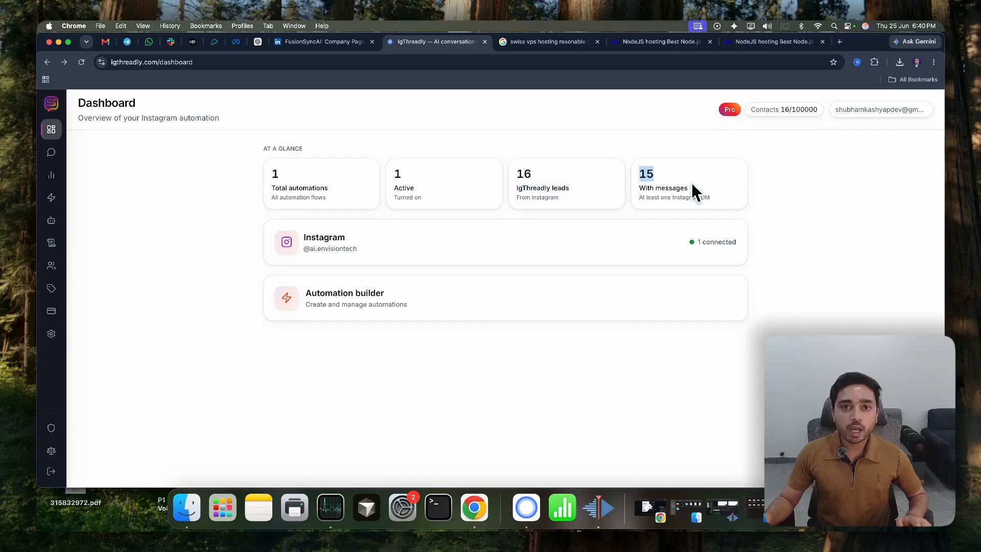
left_click(400, 339)
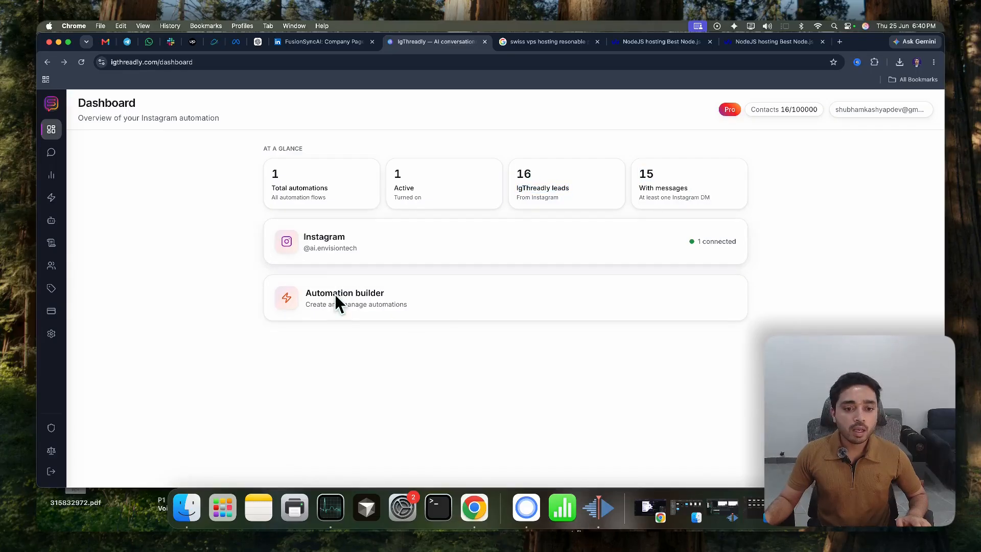
left_click_drag(330, 236, 353, 253)
left_click(323, 267)
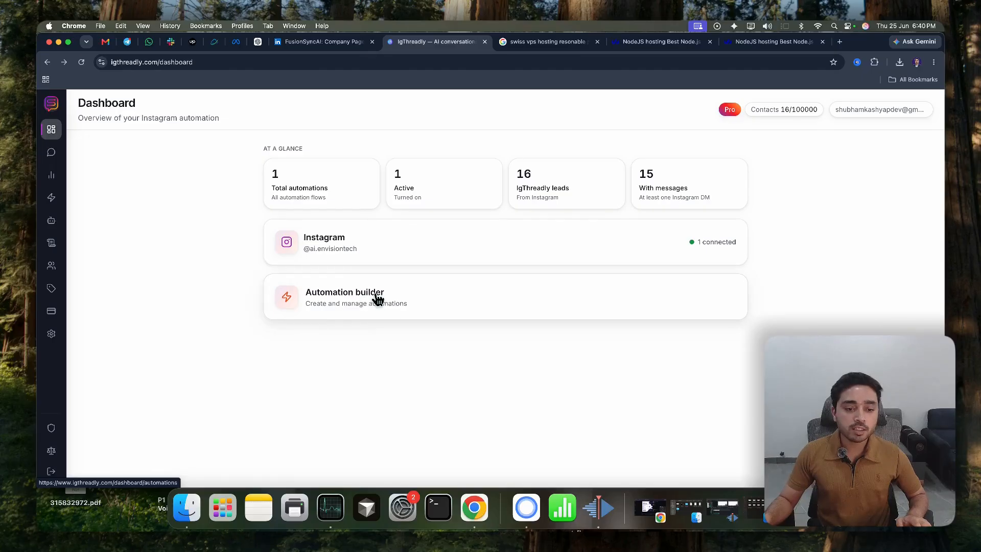
Link an Instagram account from the integration settings and allow FusionSyncAI-IG to access the ai.envisiontech account
left_click(51, 333)
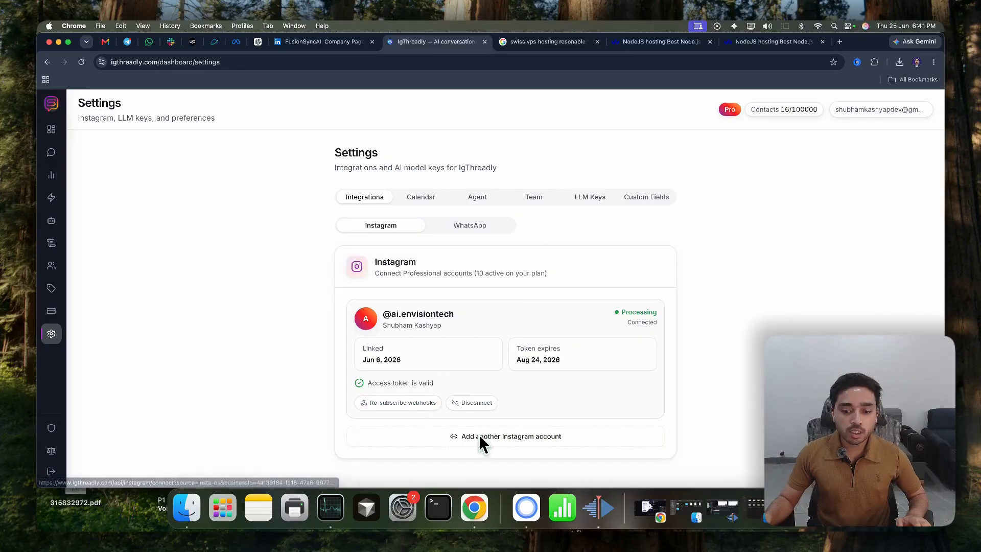
left_click(410, 440)
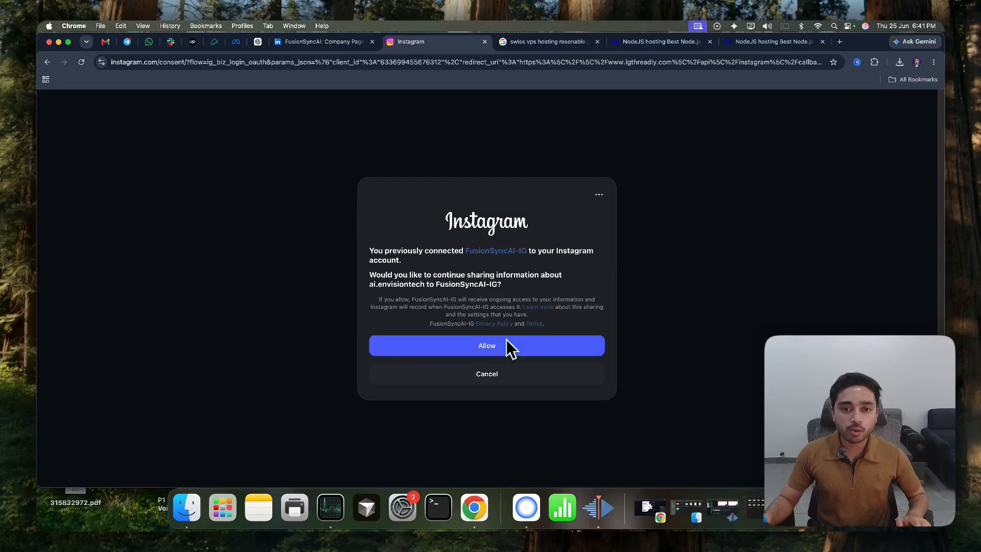
left_click(486, 352)
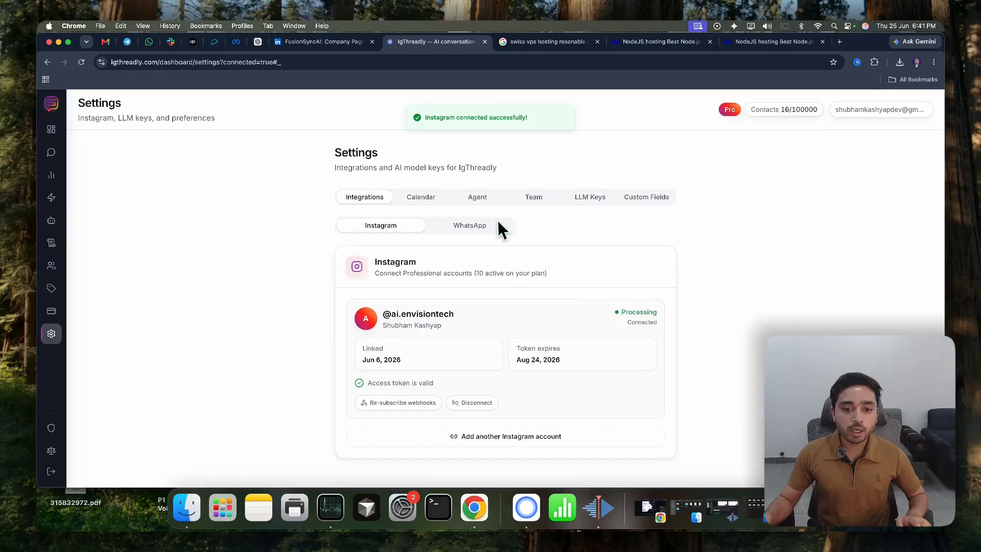
left_click_drag(415, 317, 470, 321)
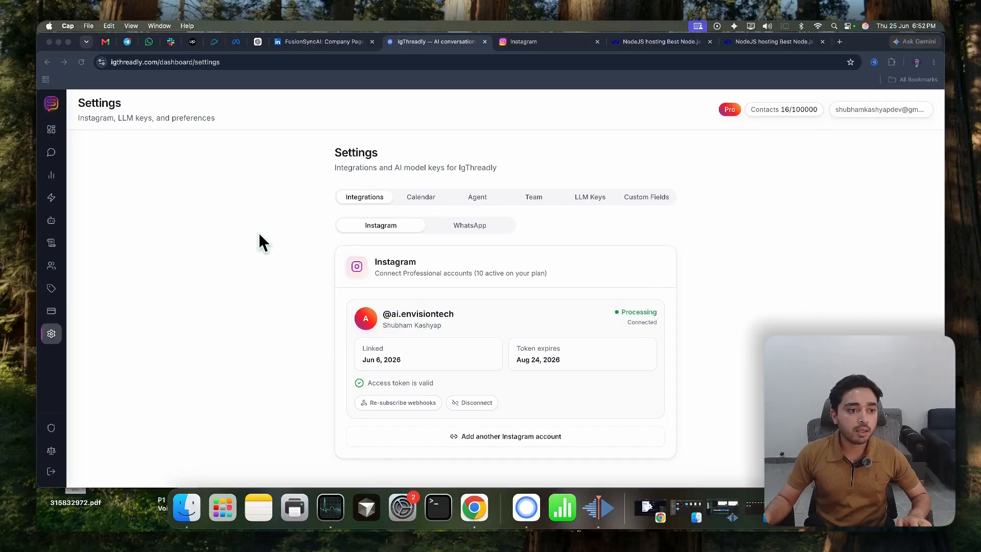
Create a new comment automation that covers a single post
left_click(90, 197)
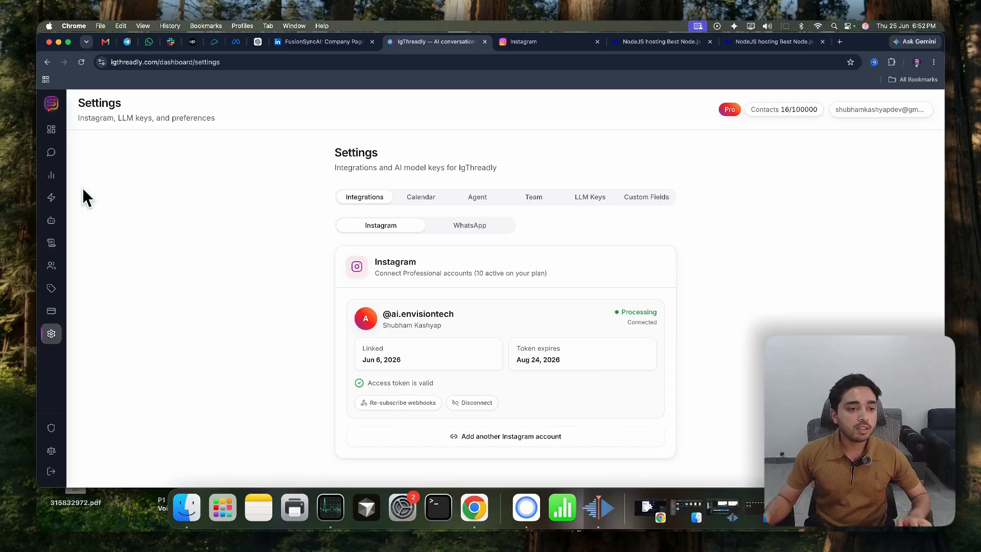
left_click(51, 199)
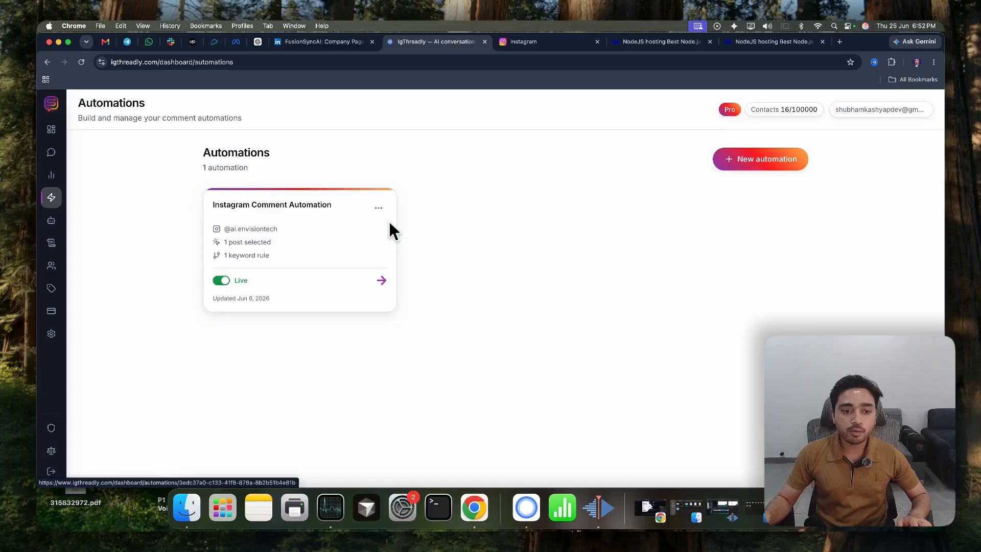
left_click(741, 165)
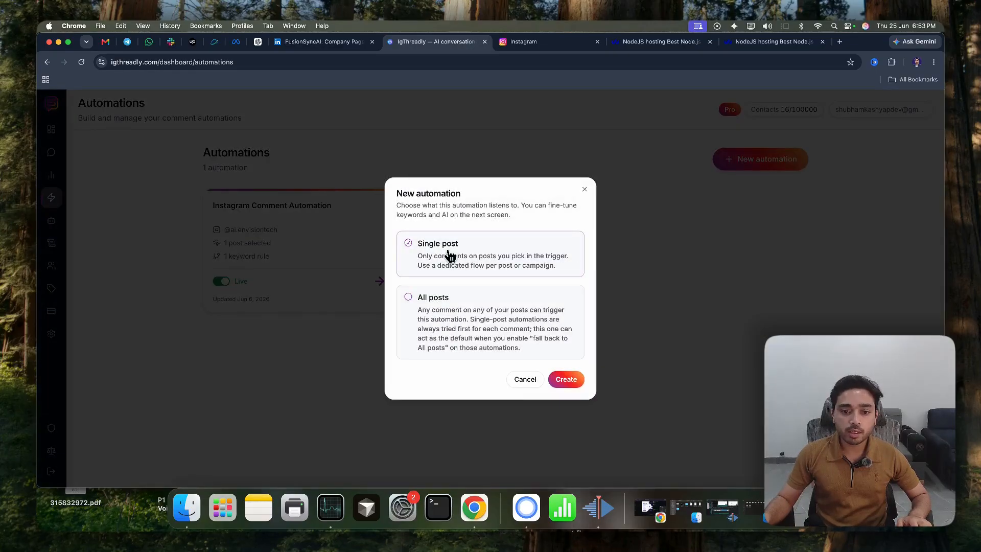
left_click(511, 322)
left_click(566, 379)
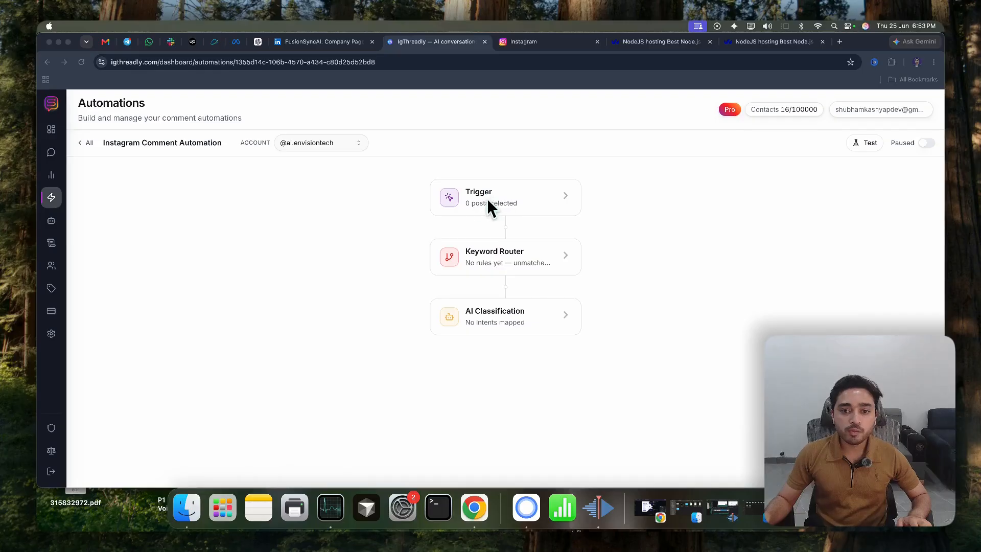
Configure the automation's trigger to run on the "Automate Your Sales Process" post
left_click(488, 204)
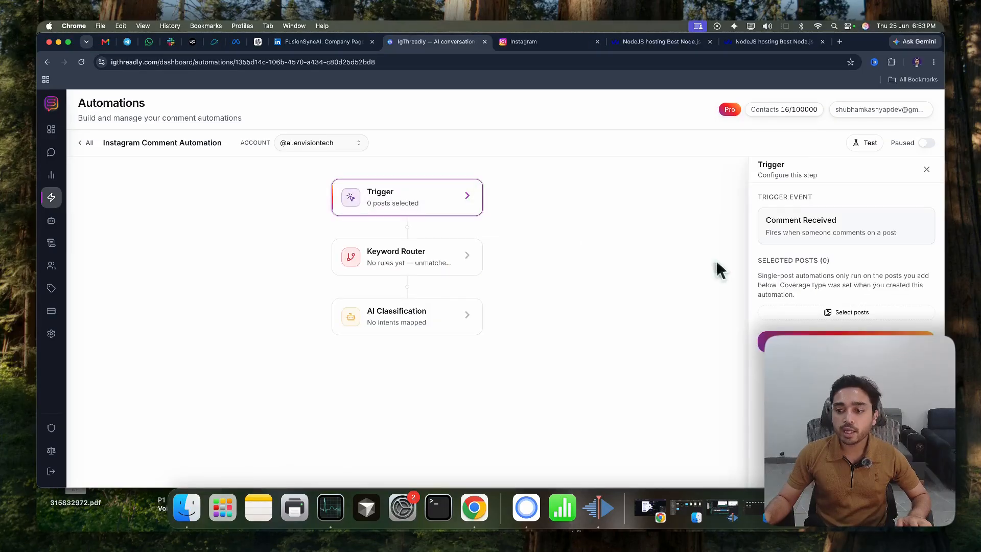
left_click(849, 313)
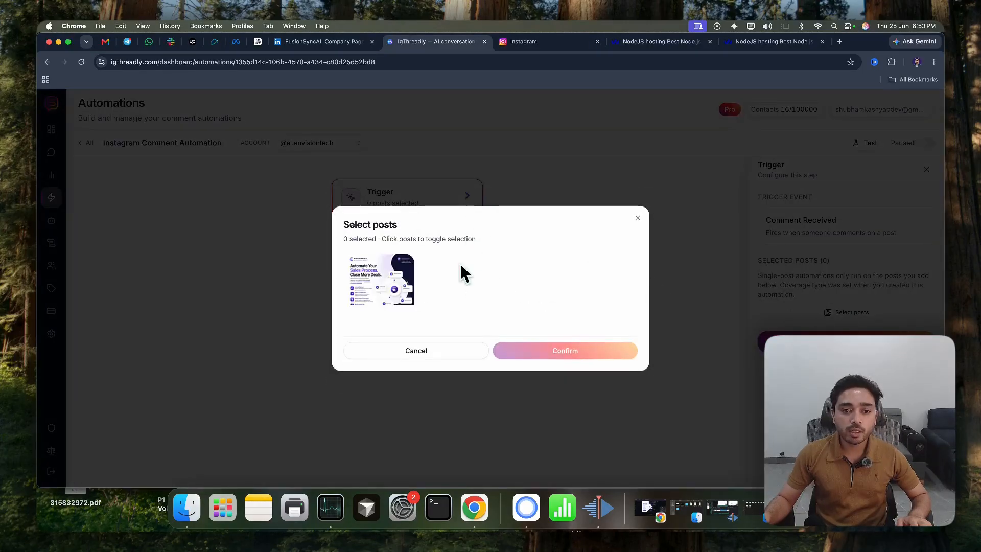
left_click(384, 295)
left_click(569, 351)
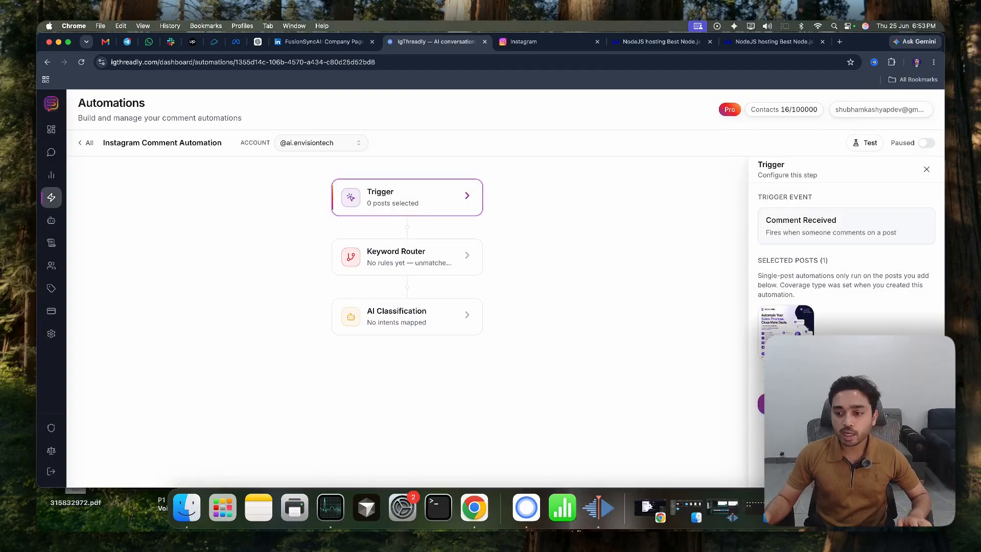
Add a rule for the keyword DEMO to the Keyword Router
left_click(391, 265)
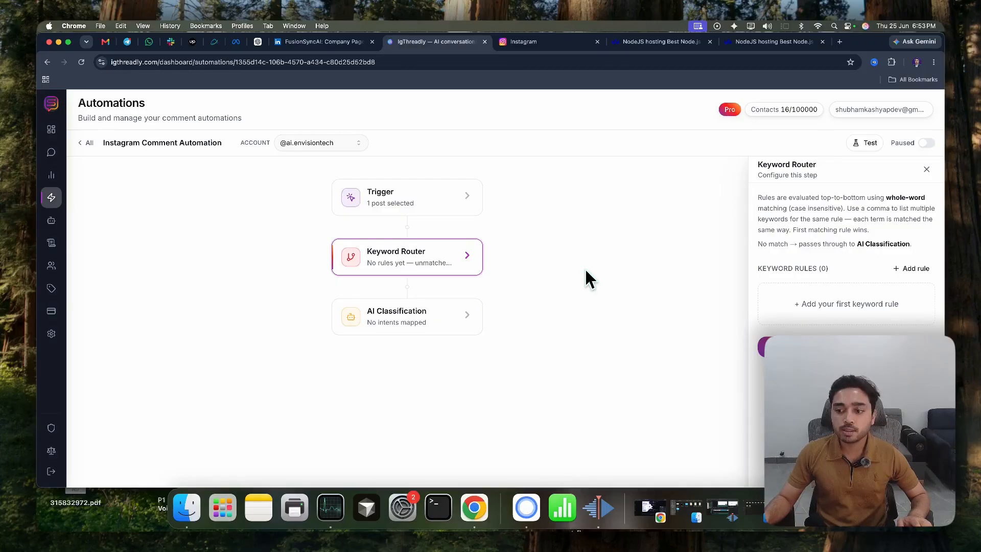
left_click(903, 270)
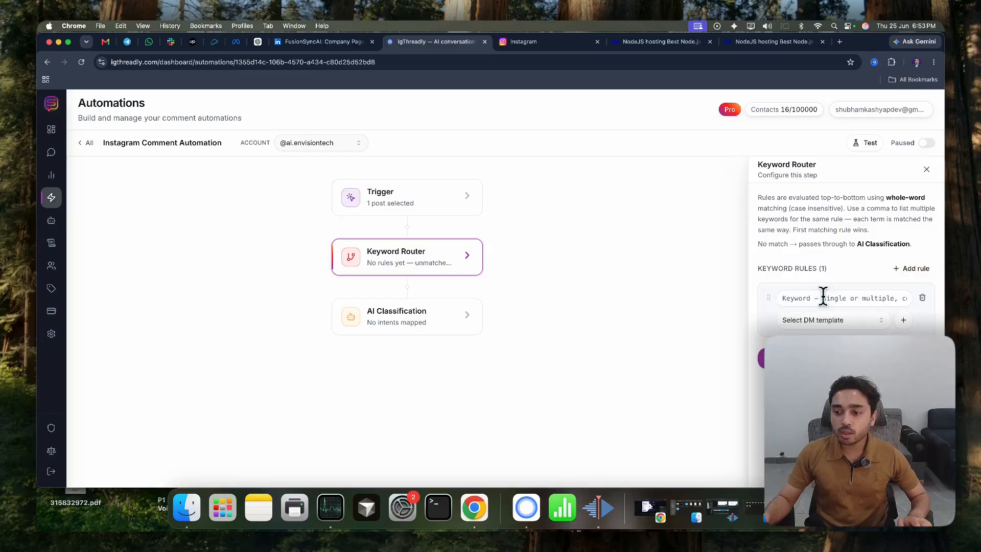
left_click(811, 298)
type("DEMO")
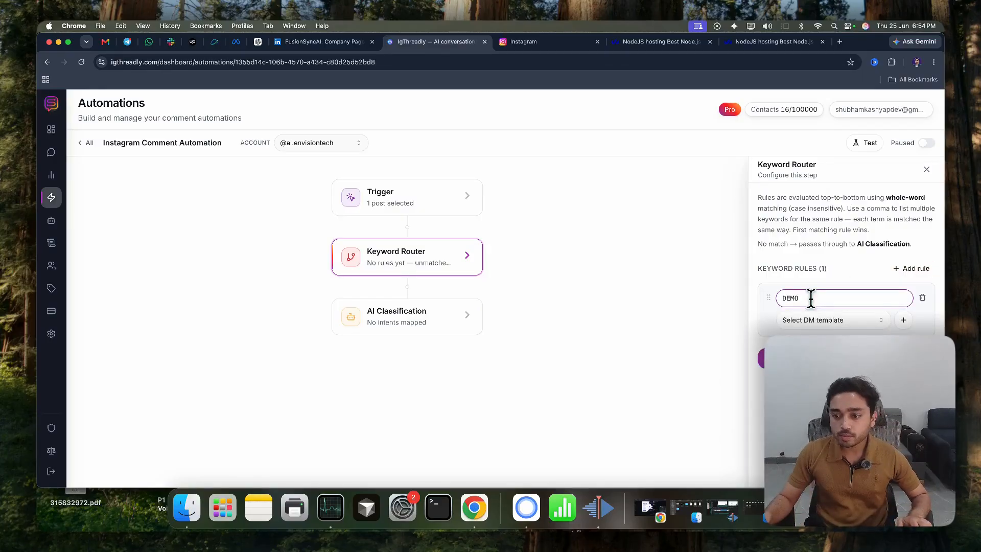
Start a DM template named DEMO 2 for the DEMO rule, with the message "Hey {{username}}, here is your info"
left_click(904, 320)
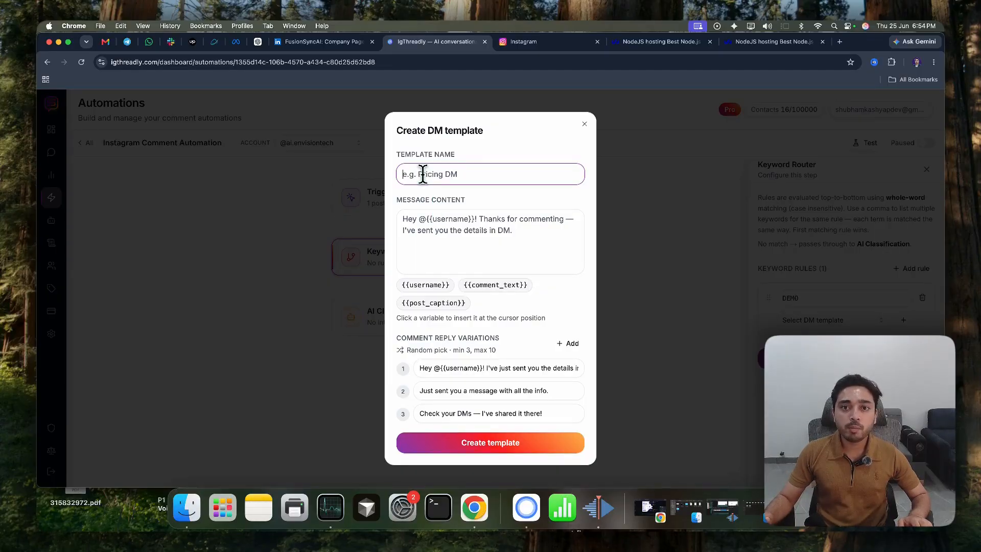
type("DEMO 2")
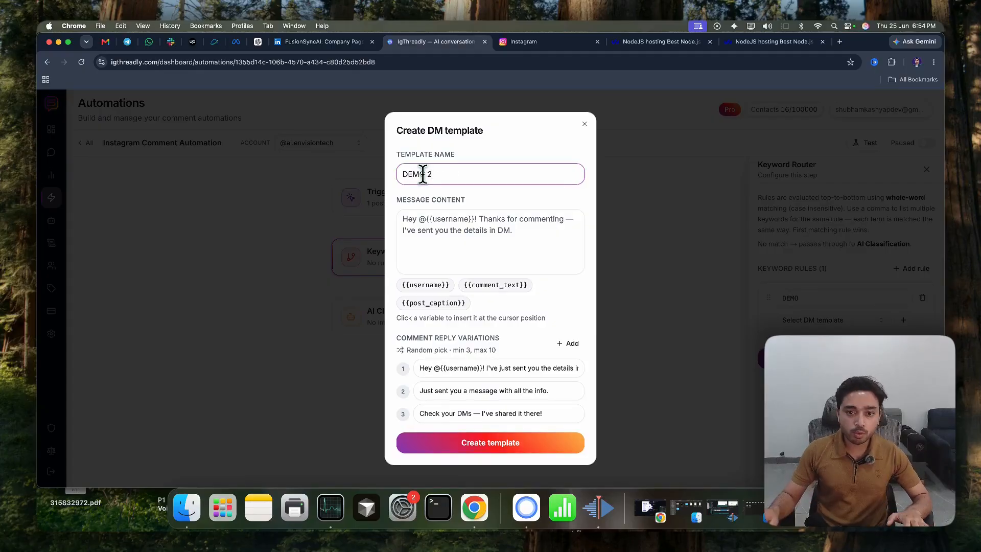
left_click(429, 243)
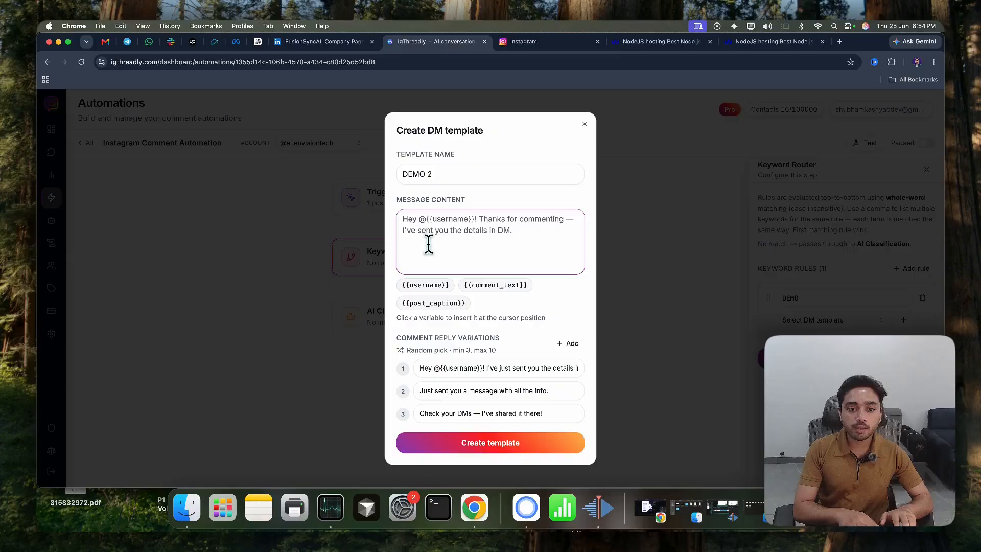
key("super+a")
type("Hey")
left_click(432, 293)
left_click(489, 228)
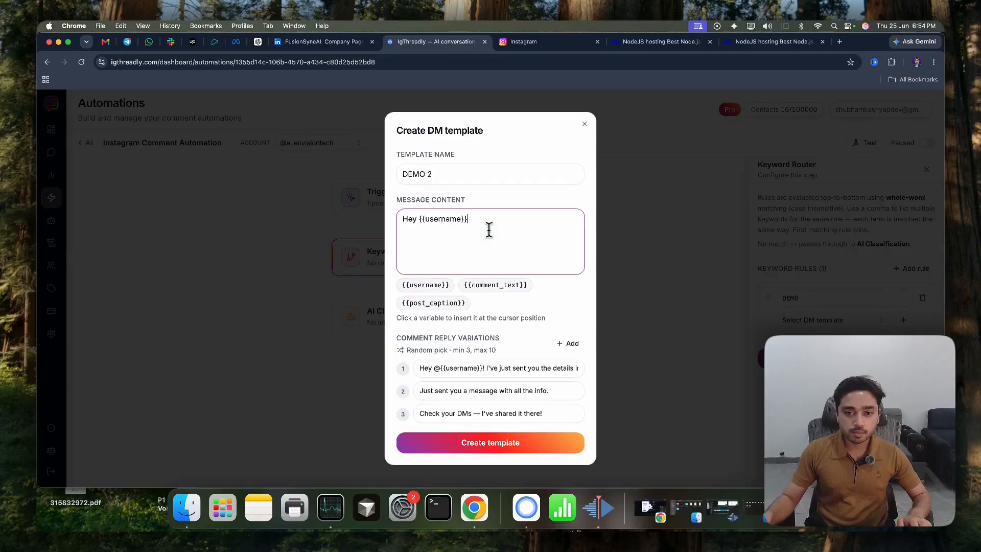
type(", here is your info")
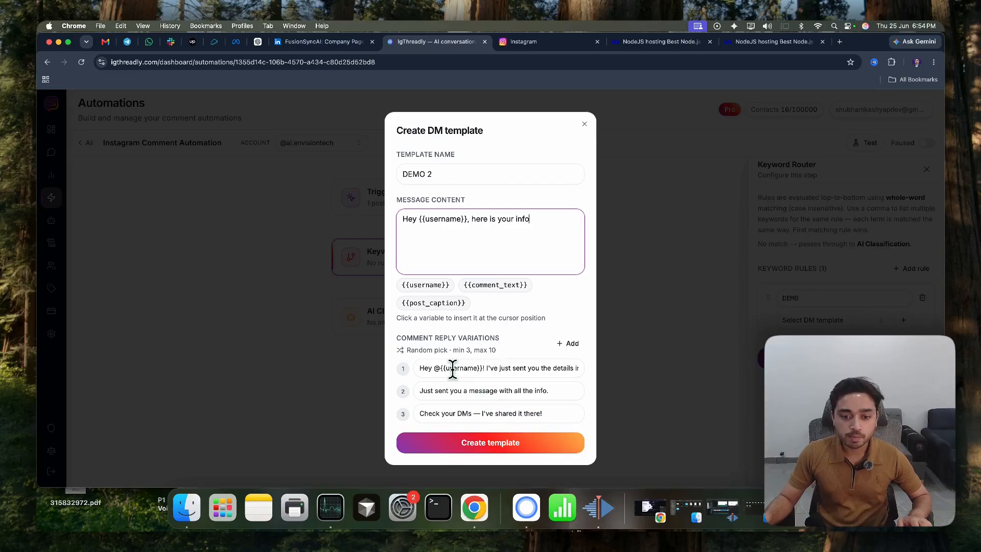
left_click(569, 344)
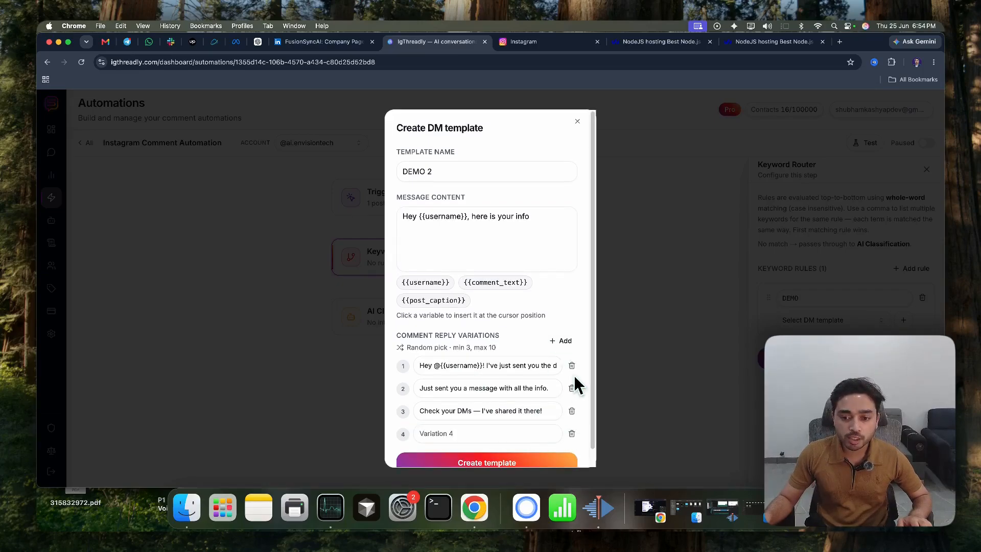
left_click(561, 341)
scroll(541, 388, "down", 2)
left_click(572, 424)
left_click(573, 420)
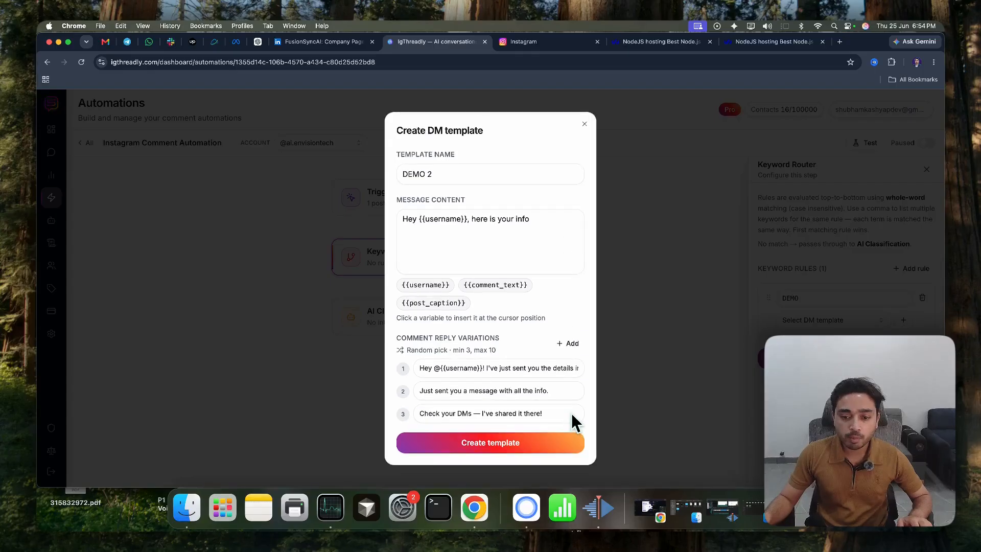
Create the DEMO 2 template with its three default comment replies and save the Keyword Router
left_click(478, 444)
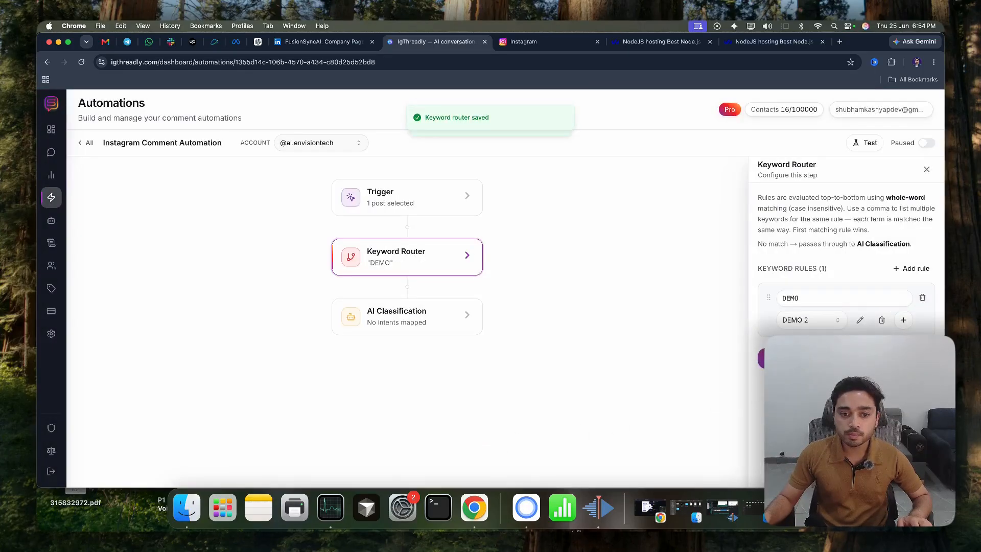
Add an intent mapping labelled "price" to the AI Classification step
left_click(396, 327)
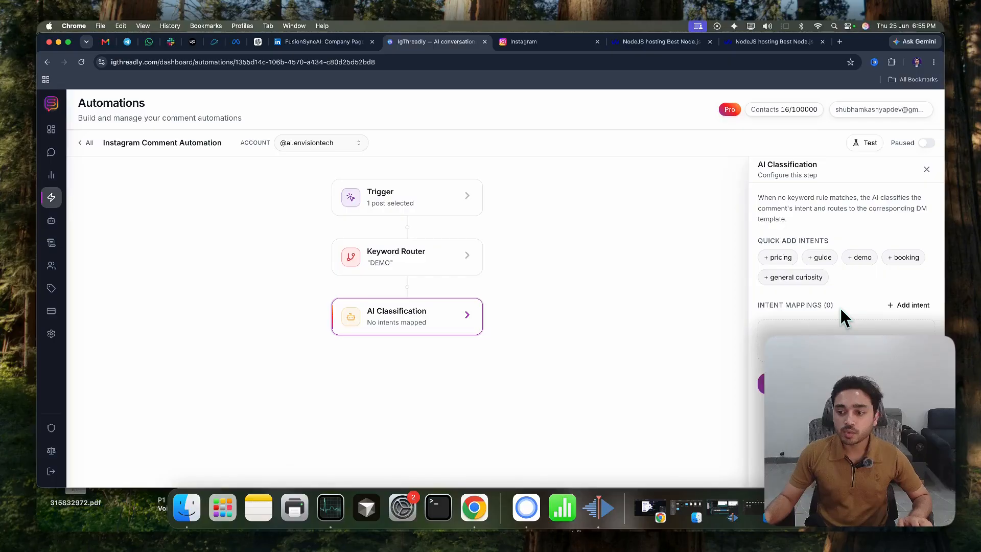
left_click(897, 306)
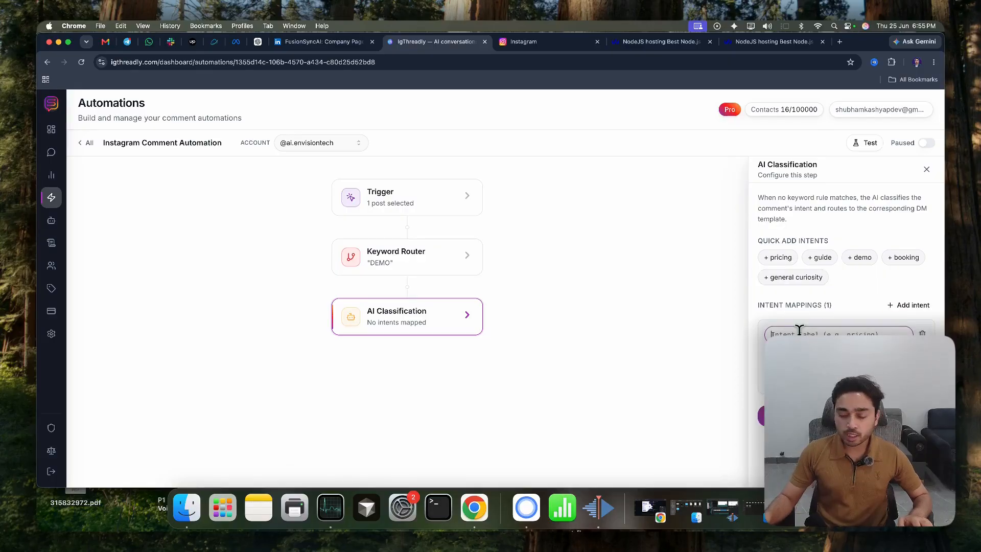
type("price")
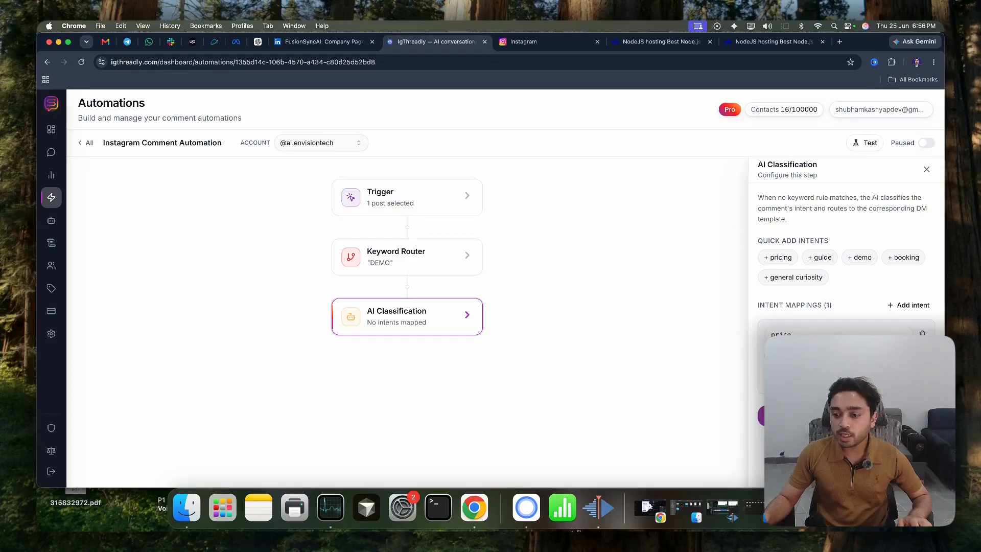
Start a DM template named Price 1 for the price intent, keeping both the DM channel and the public comment Static
left_click(813, 378)
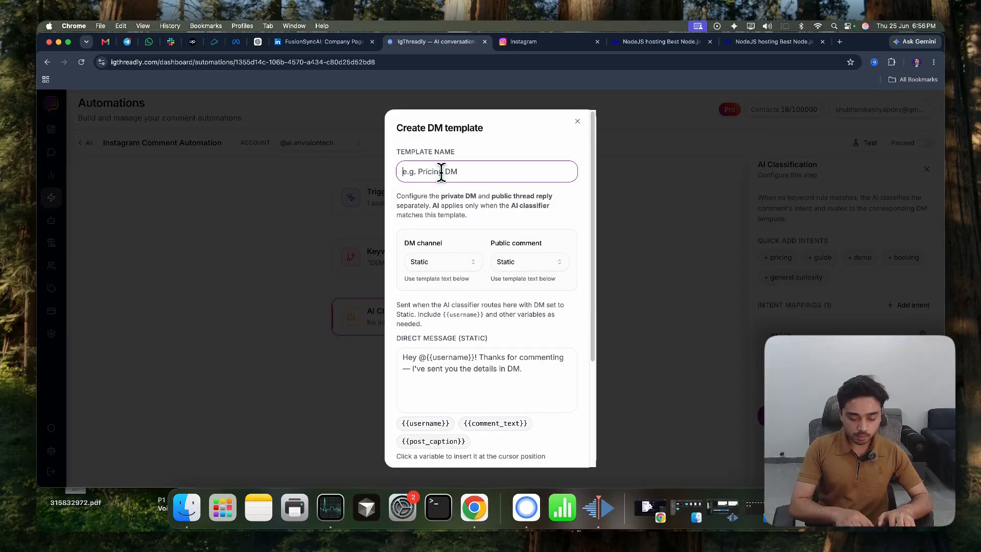
type("Price 1")
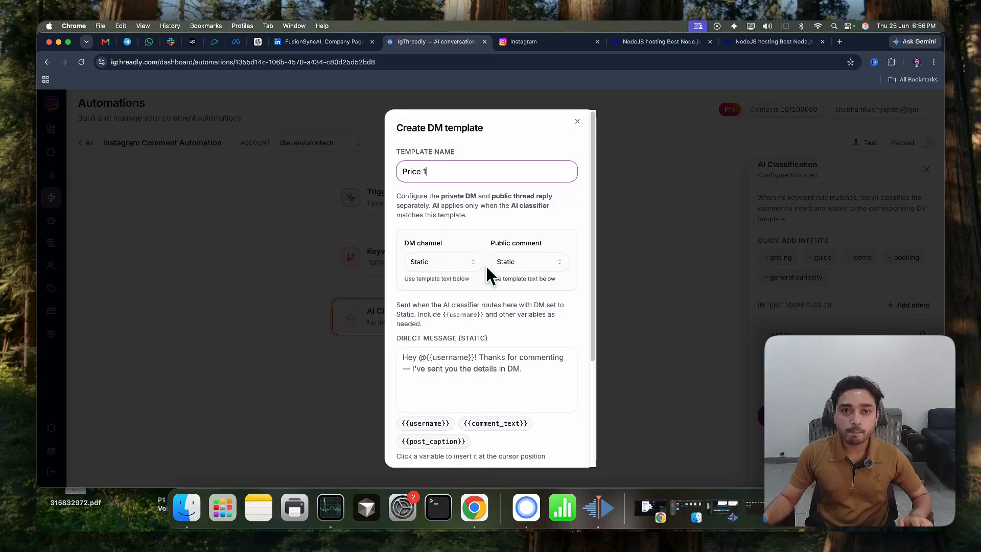
left_click(452, 263)
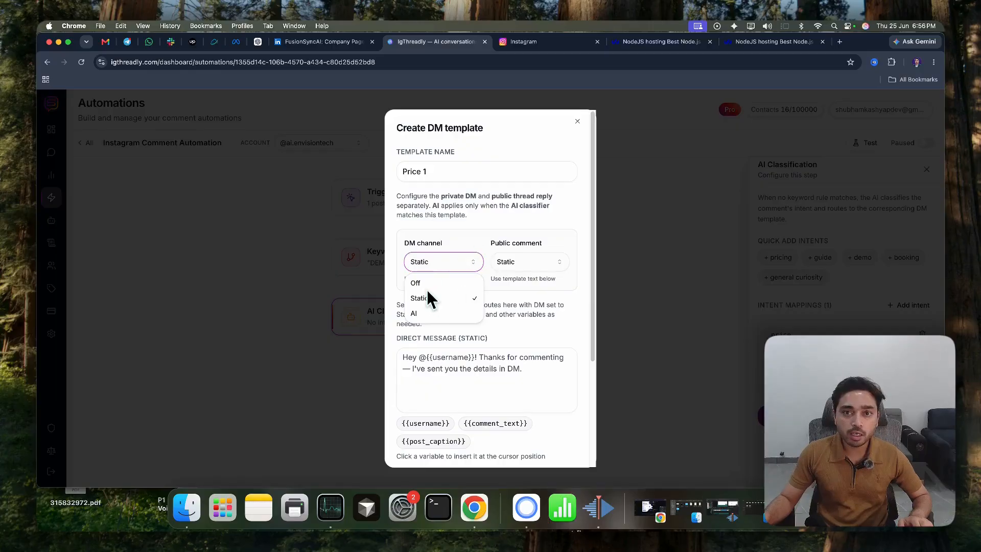
left_click(467, 246)
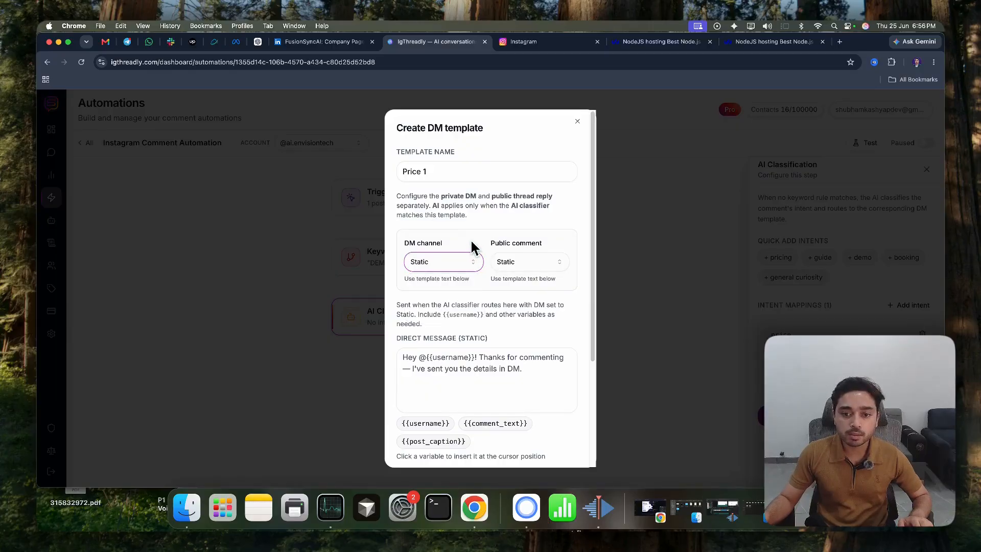
left_click(511, 263)
left_click(459, 297)
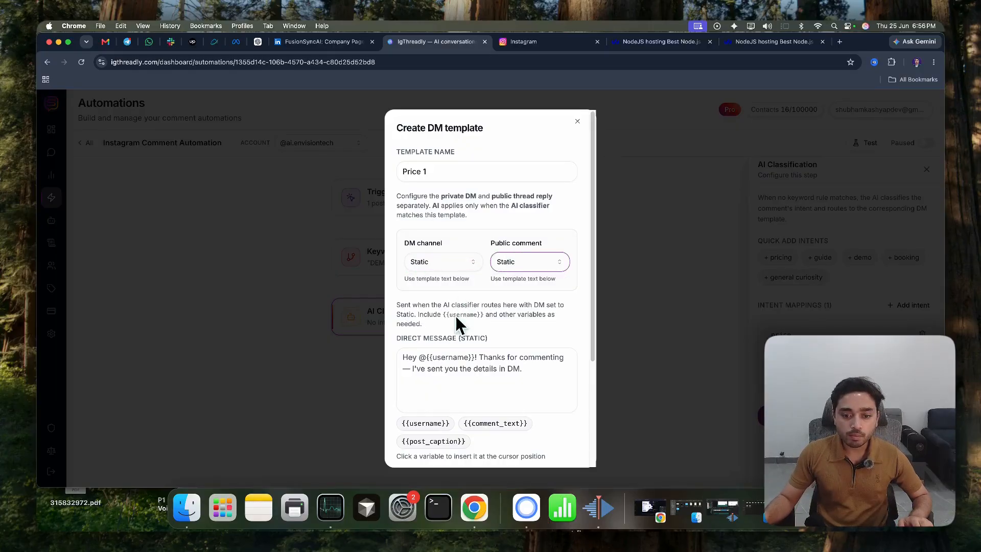
Write the static direct message "hey {{username}}, here is the price details for this product." in the Price 1 template
left_click(430, 362)
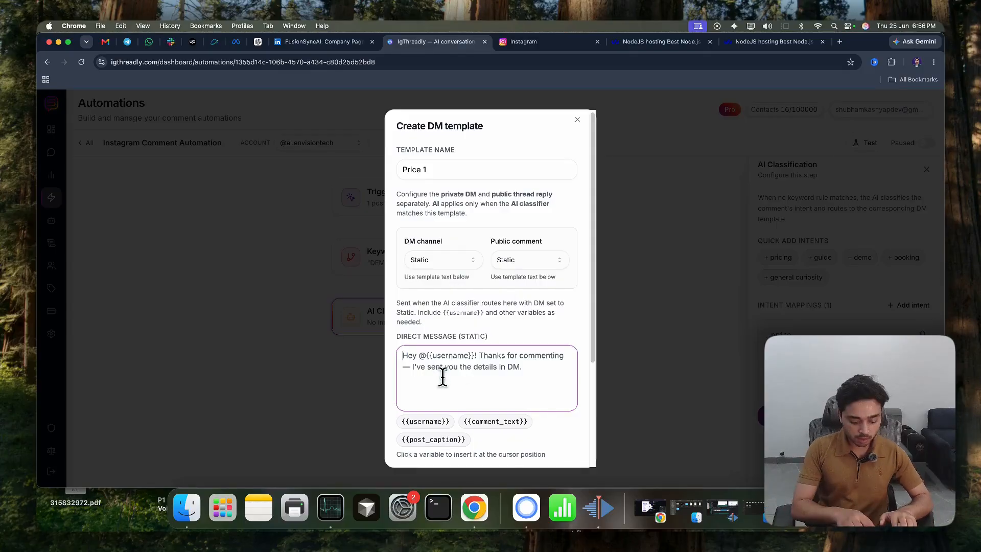
type("hey {")
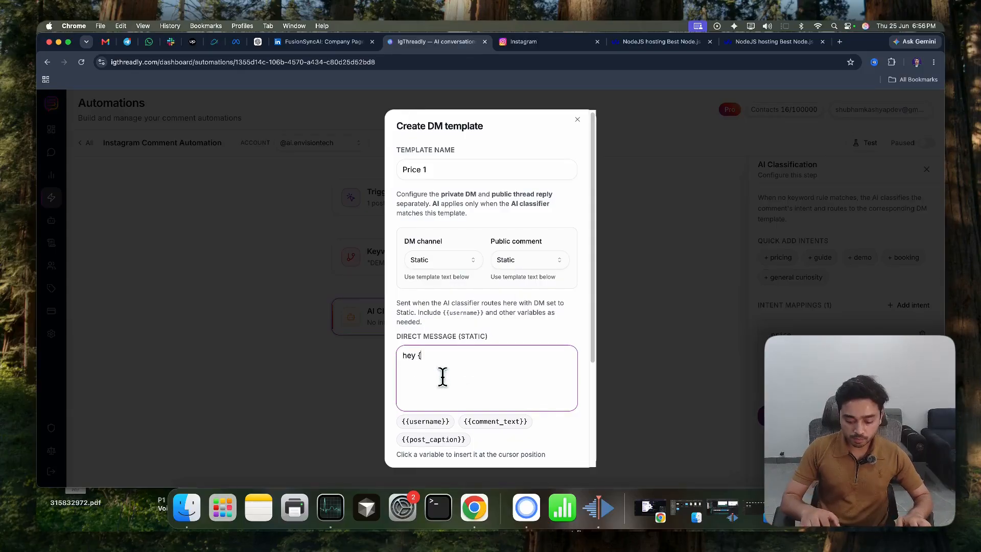
key("BackSpace")
left_click(440, 421)
type(", here is ht")
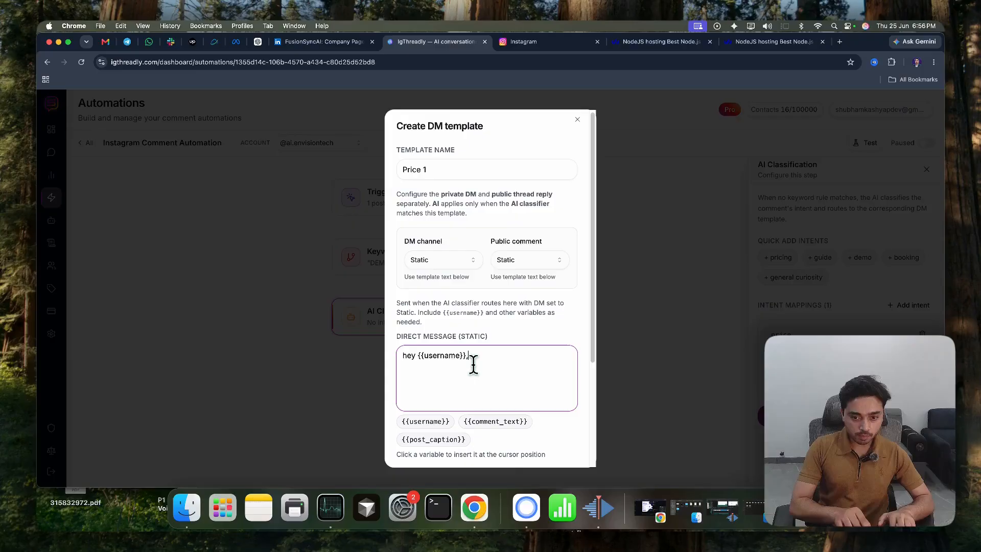
key("BackSpace")
key("BackSpace")
type("the")
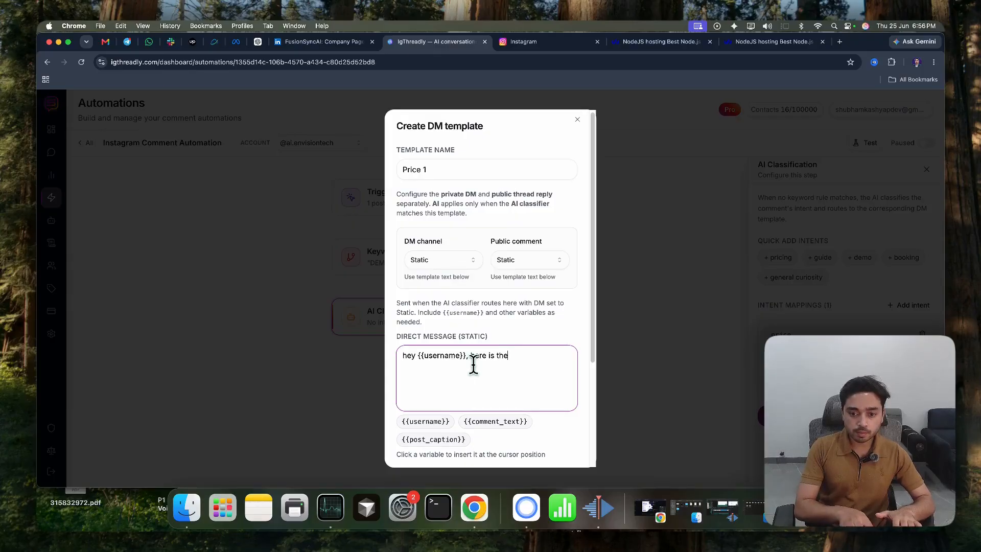
type(" price details for this produc")
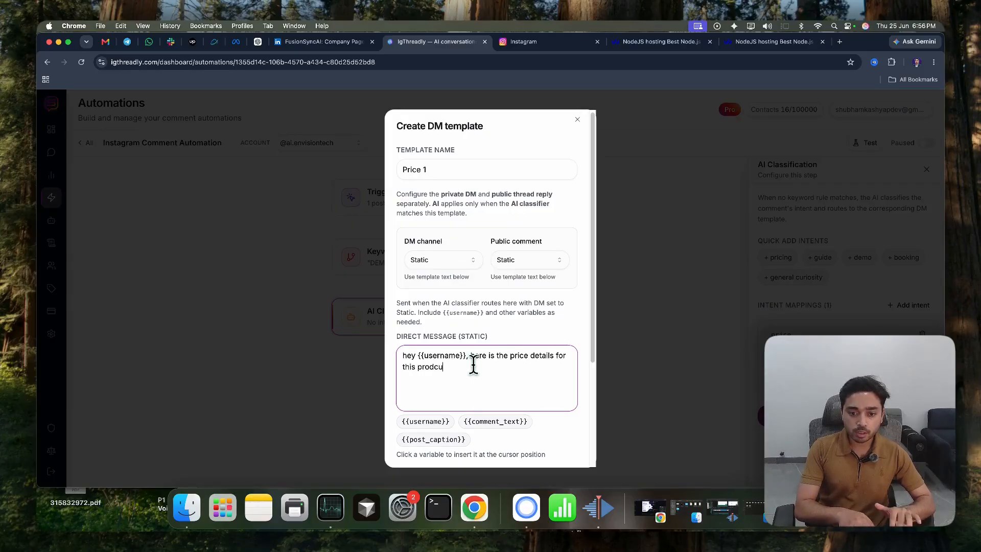
type("t.")
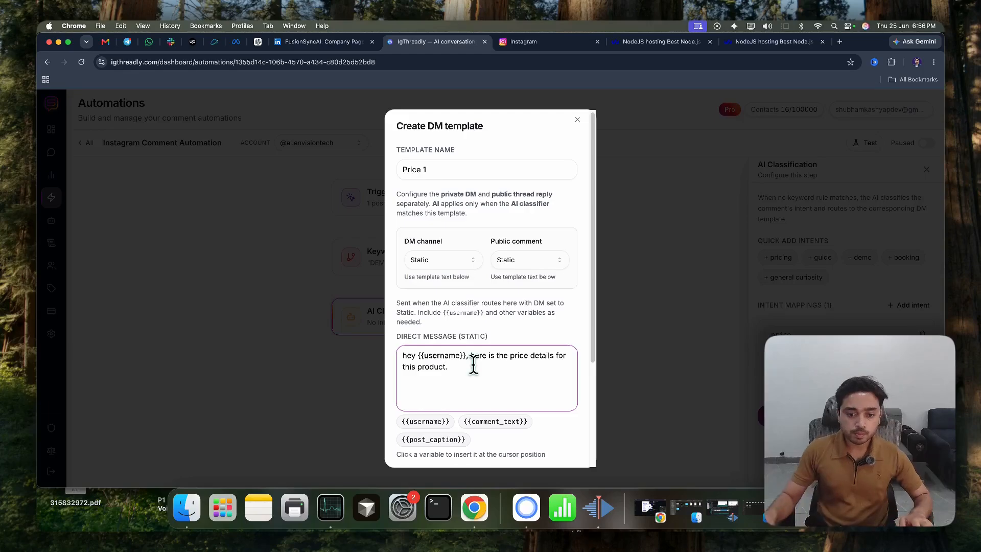
Create the Price 1 template with only its three default public comment reply variations
left_click_drag(489, 337, 467, 335)
scroll(491, 324, "down", 5)
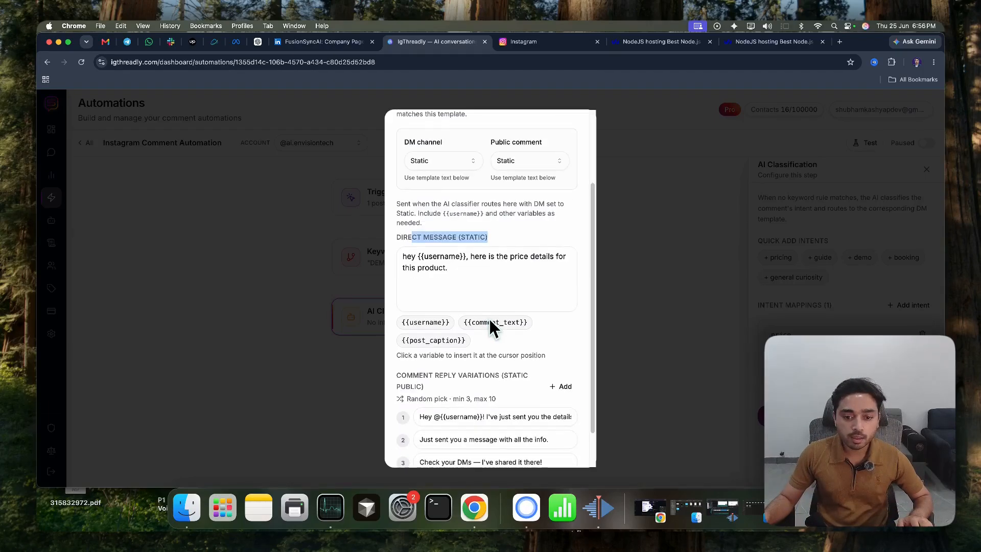
triple_click(434, 341)
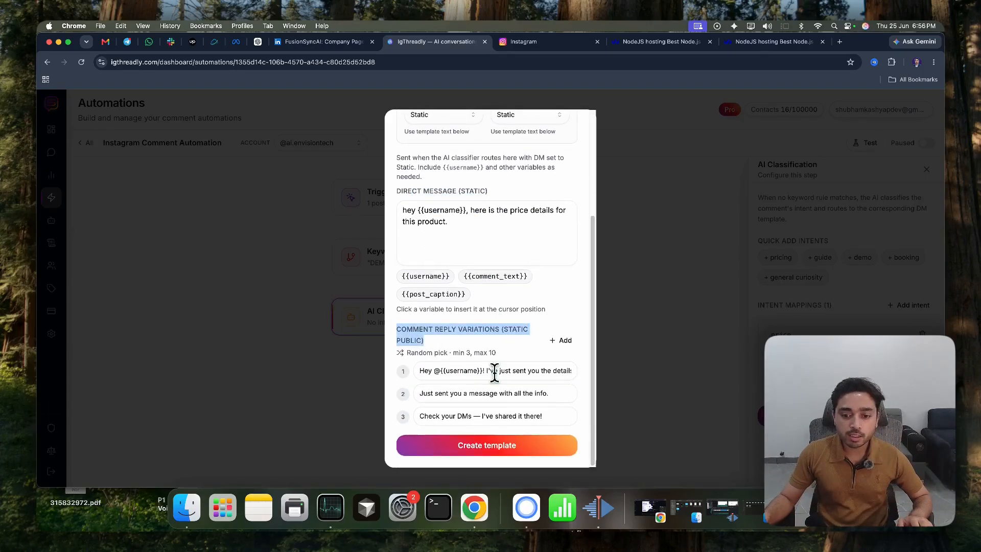
left_click_drag(520, 371, 433, 371)
left_click(562, 341)
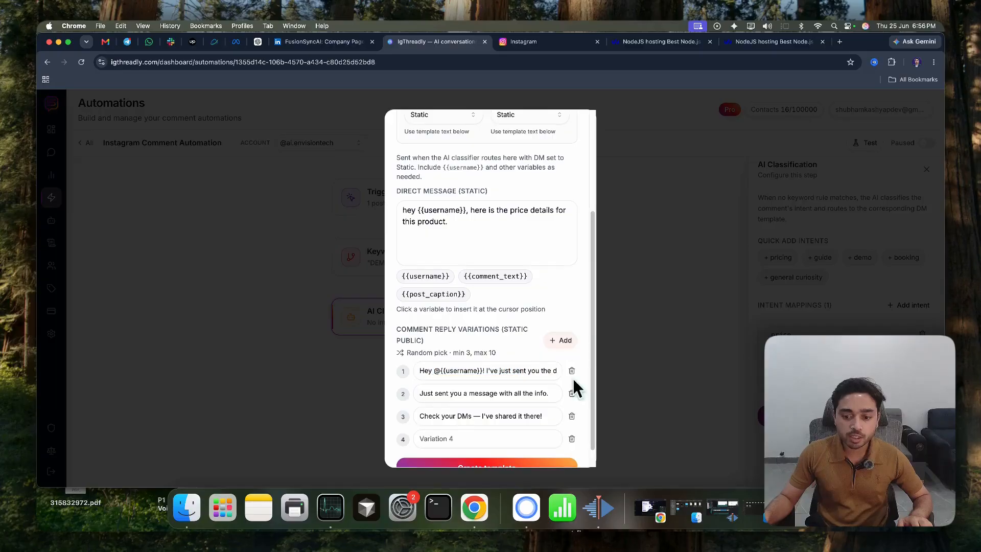
left_click(574, 441)
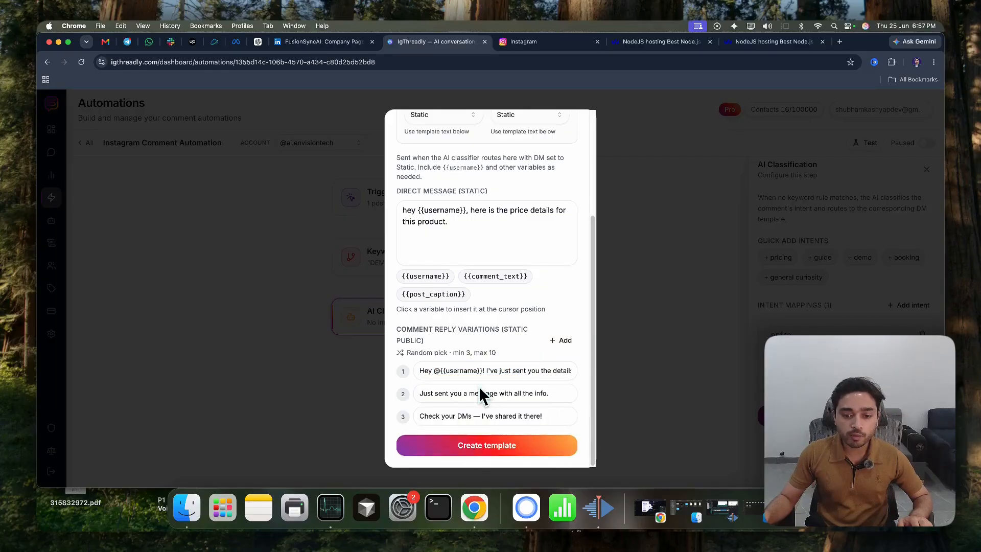
left_click(480, 445)
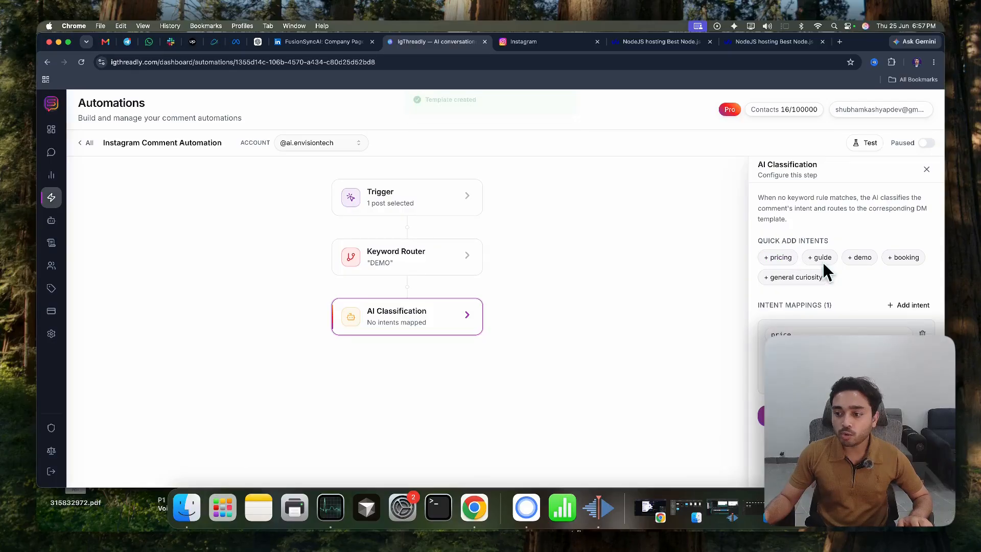
Save the AI Classification step with the price intent mapped to the Price 1 template, and close its configuration
left_click(909, 305)
left_click(915, 386)
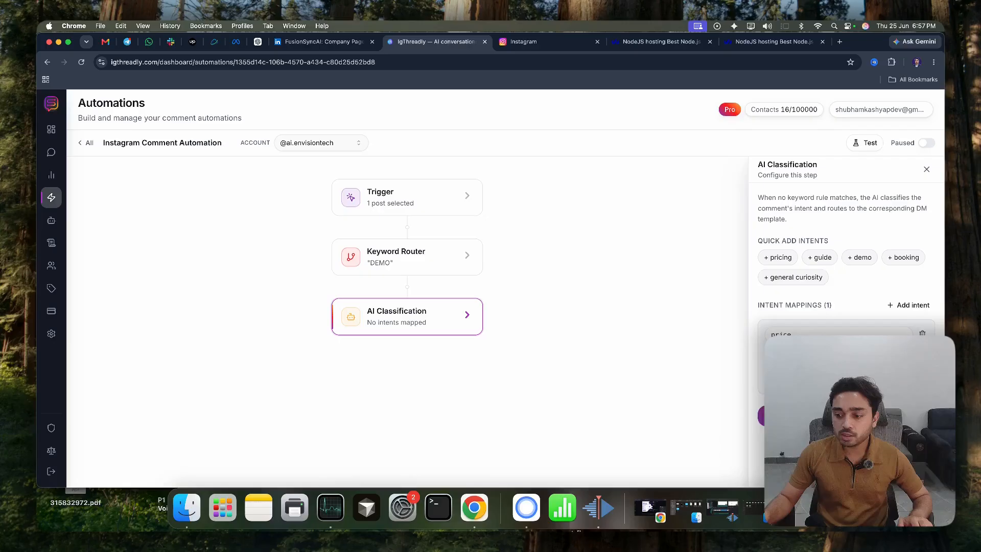
left_click(808, 415)
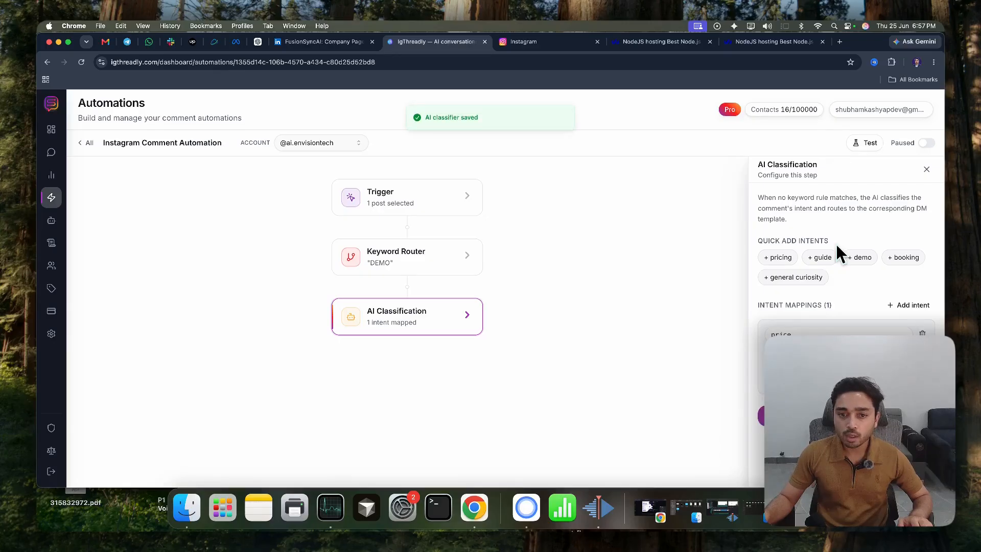
left_click(926, 169)
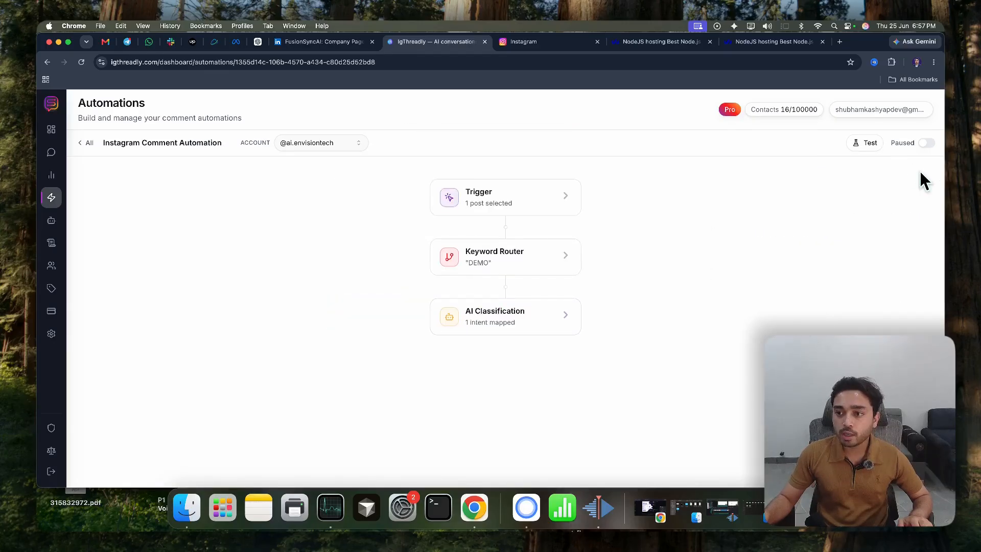
Test the automation with the simulated comment "how much this cost?" and review the keyword routing, intent classification and template used
left_click(865, 143)
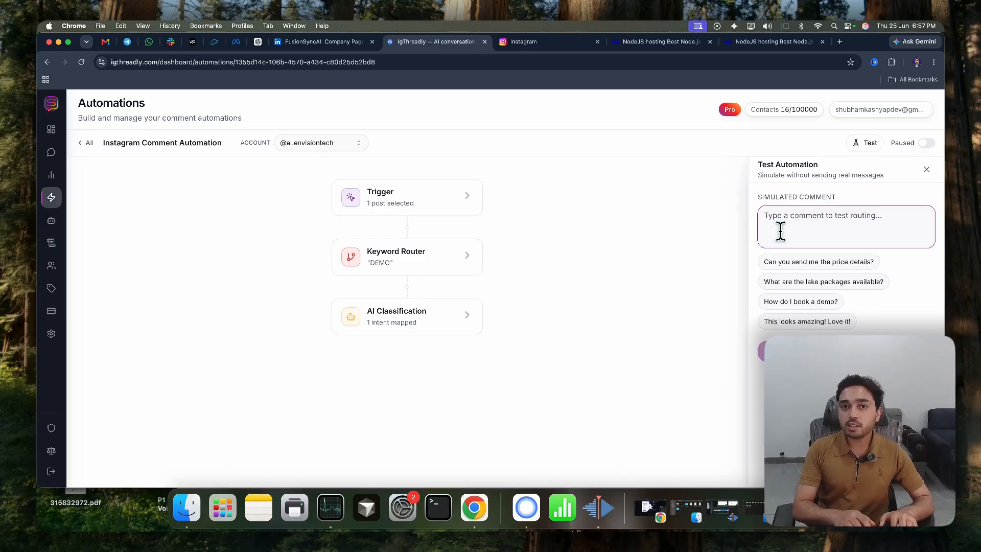
type("how much this cost")
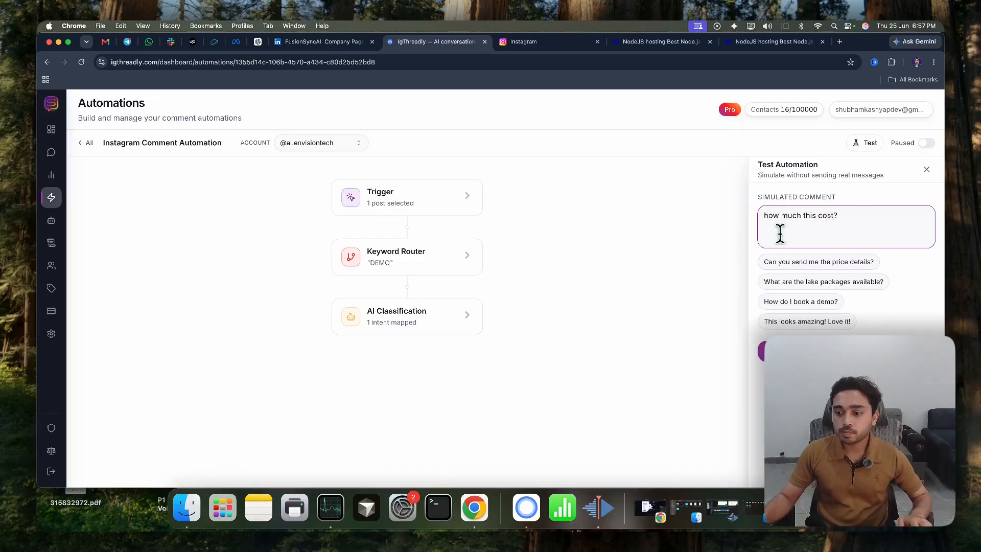
type("?")
left_click(853, 351)
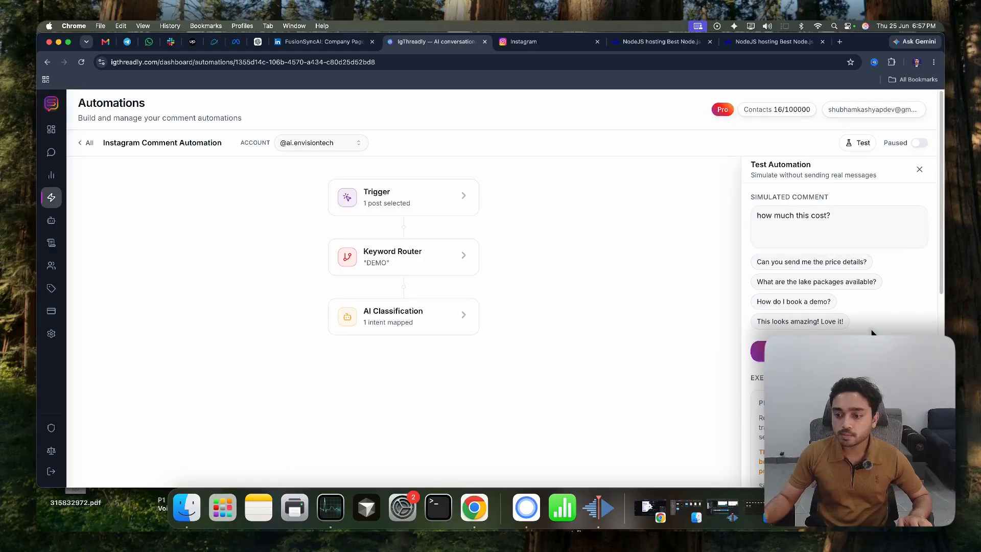
scroll(873, 333, "down", 4)
scroll(872, 333, "down", 4)
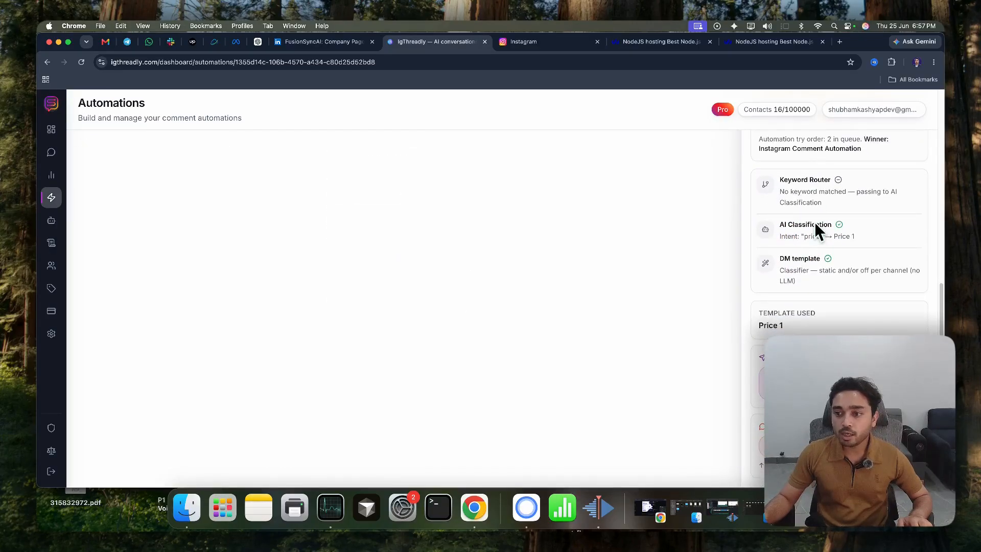
scroll(824, 271, "up", 1)
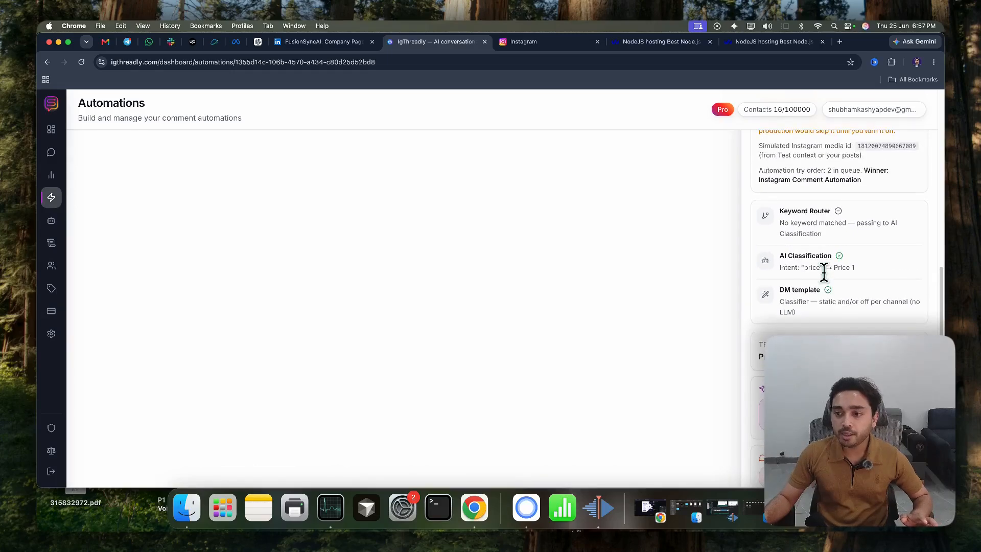
scroll(823, 272, "up", 5)
scroll(828, 340, "down", 5)
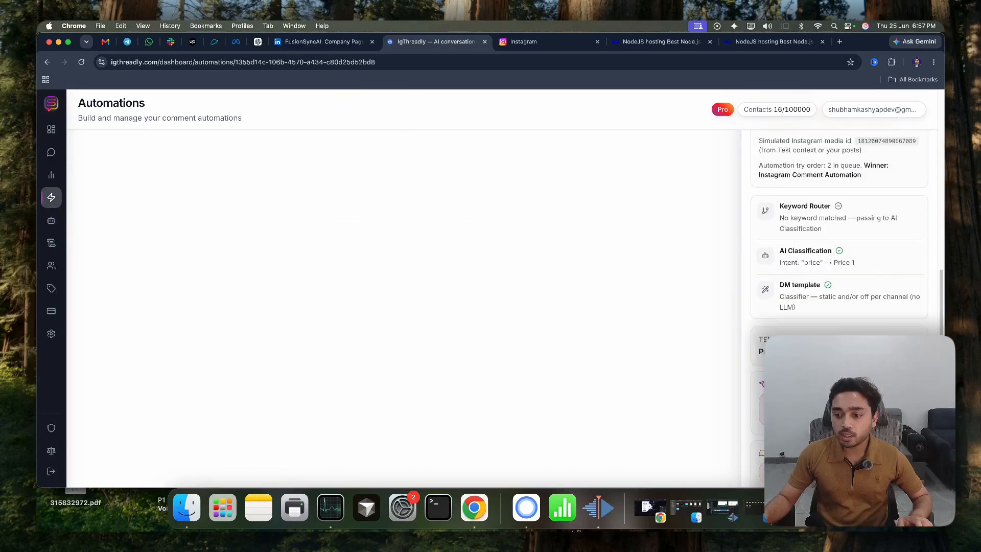
scroll(839, 327, "down", 1)
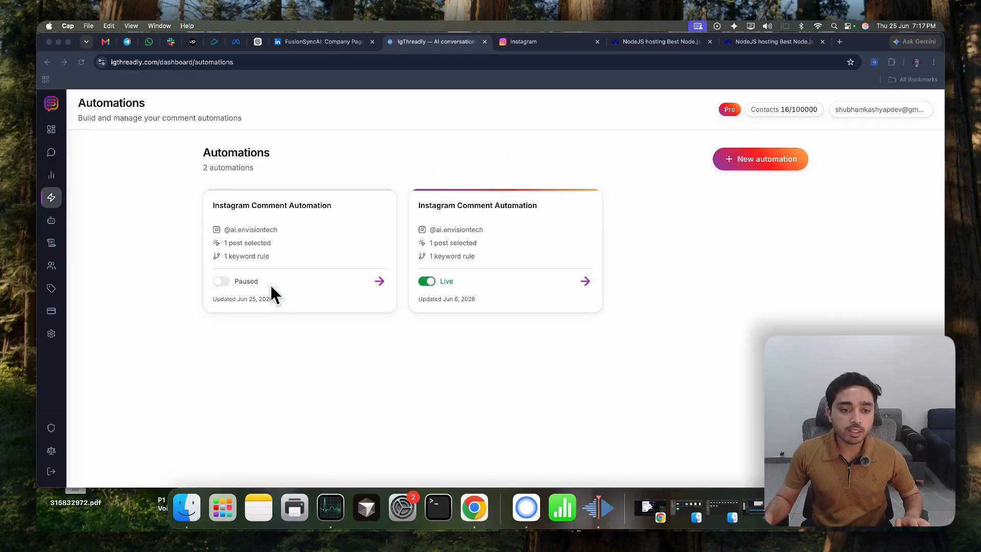
Delete the paused Instagram Comment Automation permanently
left_click(369, 204)
left_click(339, 243)
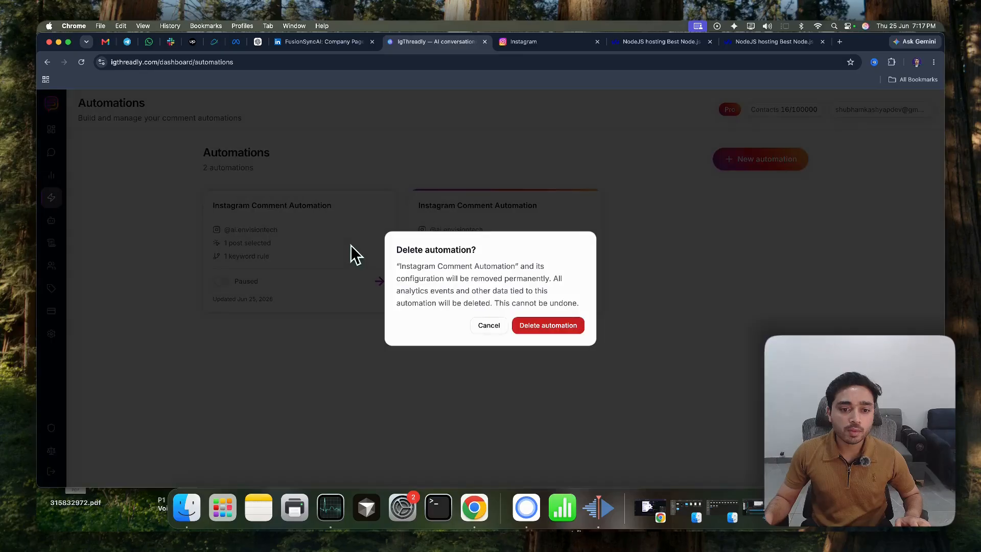
left_click(567, 326)
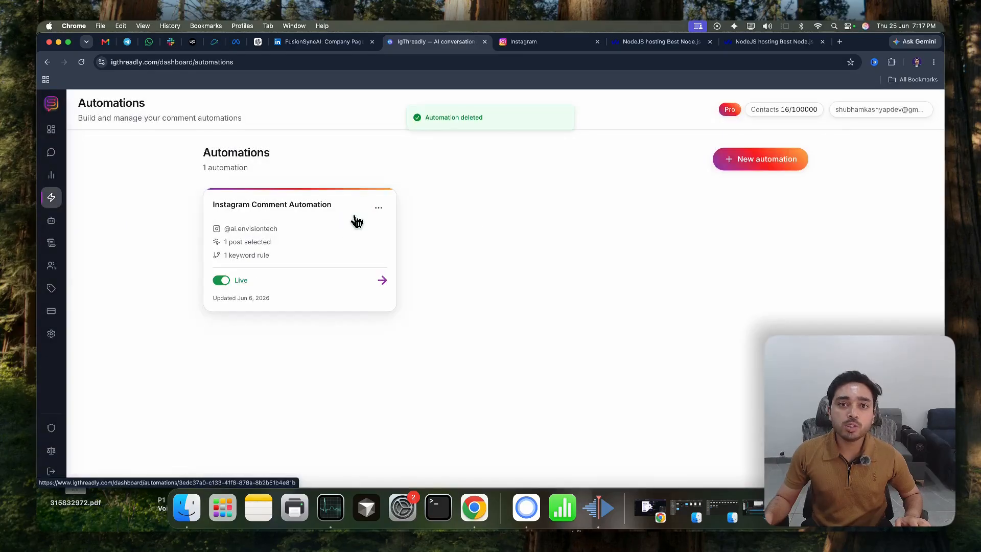
Open the live Instagram Comment Automation and review its trigger's selected posts and its Keyword Router rule
left_click(312, 215)
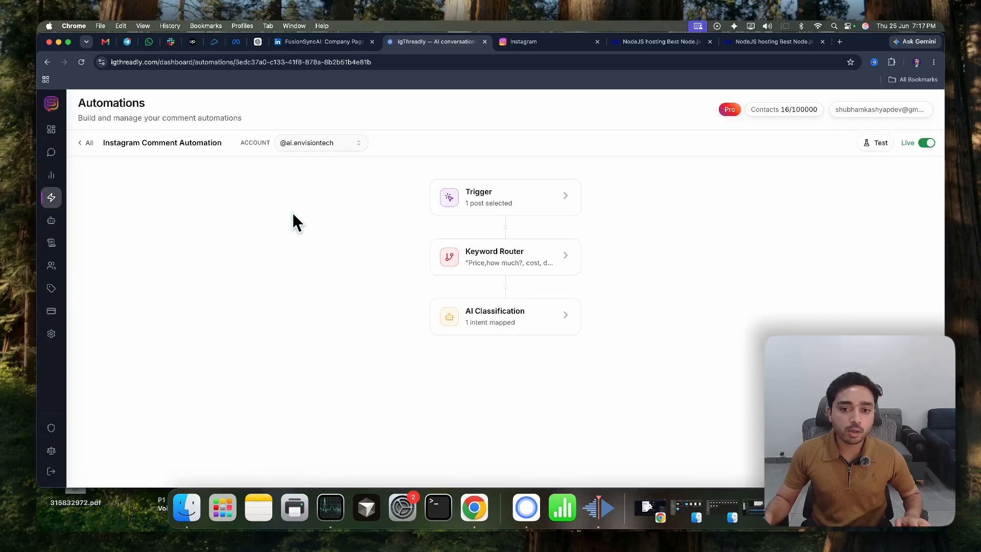
left_click(499, 204)
left_click(807, 327)
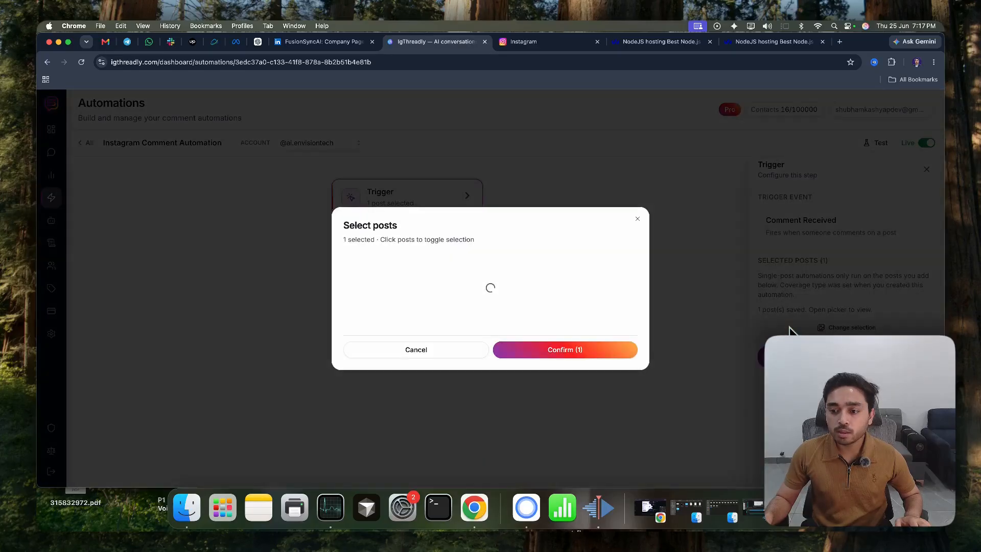
left_click(685, 438)
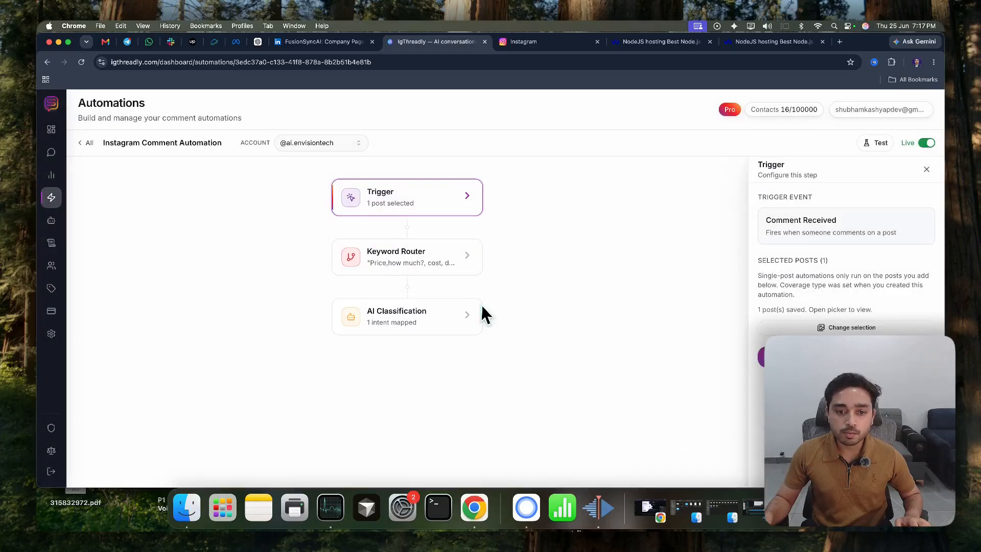
left_click(428, 268)
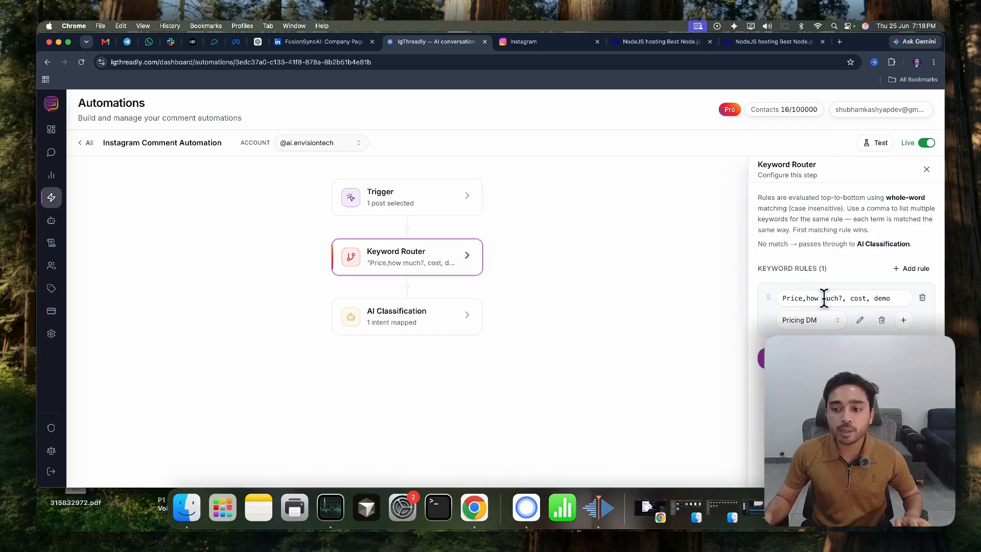
Open the ai.envisiontech "Automate Your Sales Process" post on Instagram, switch to the second account's browser window and comment "price" on it
left_click(521, 43)
left_click(229, 346)
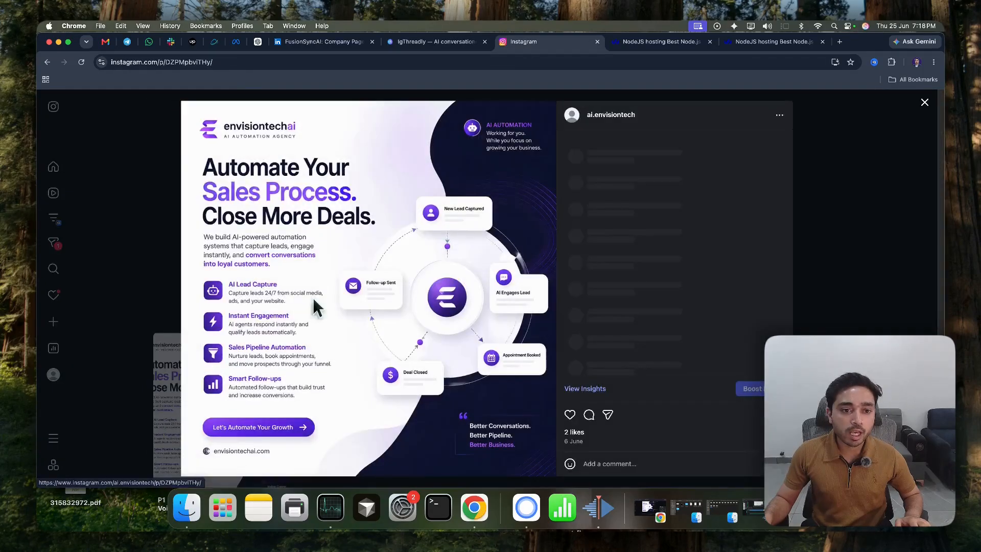
left_click(258, 63)
left_click(684, 514)
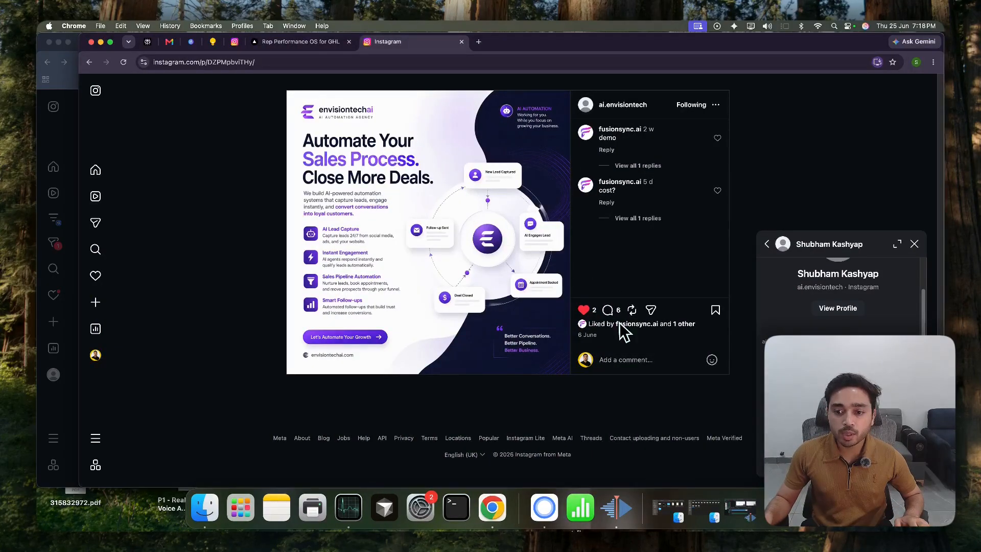
left_click(610, 360)
type("price")
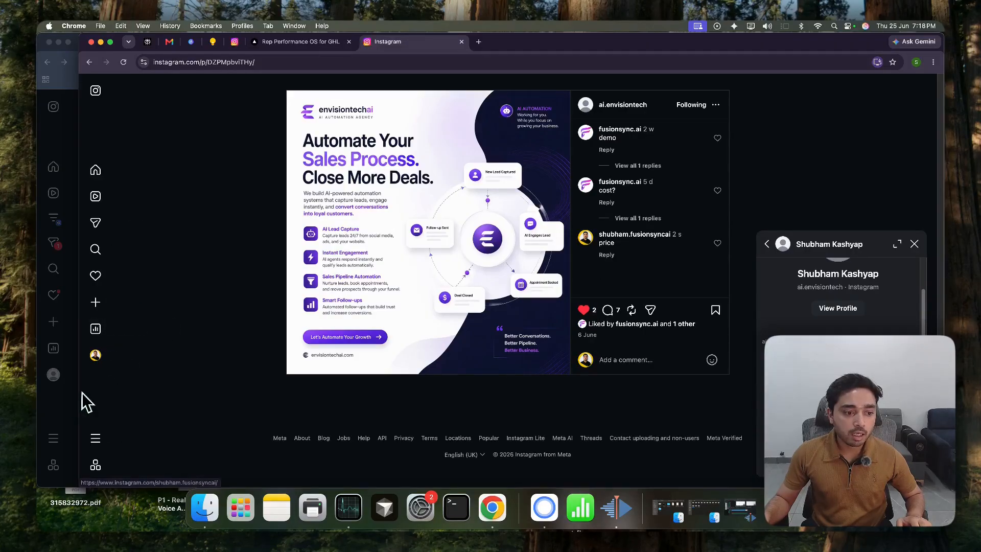
Return to IgThreadly and open the DM outbox log to check the delivery status of the price comment
left_click(60, 400)
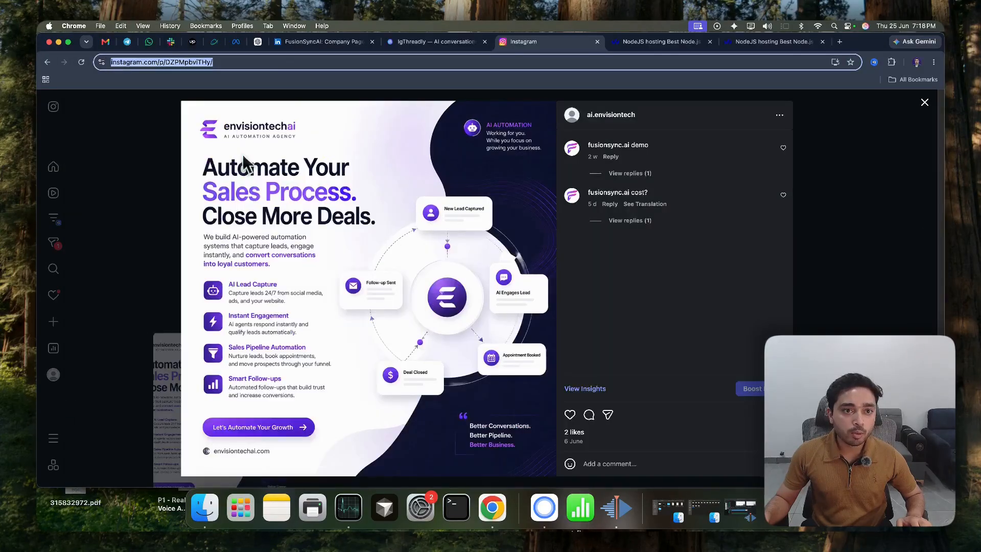
left_click(447, 45)
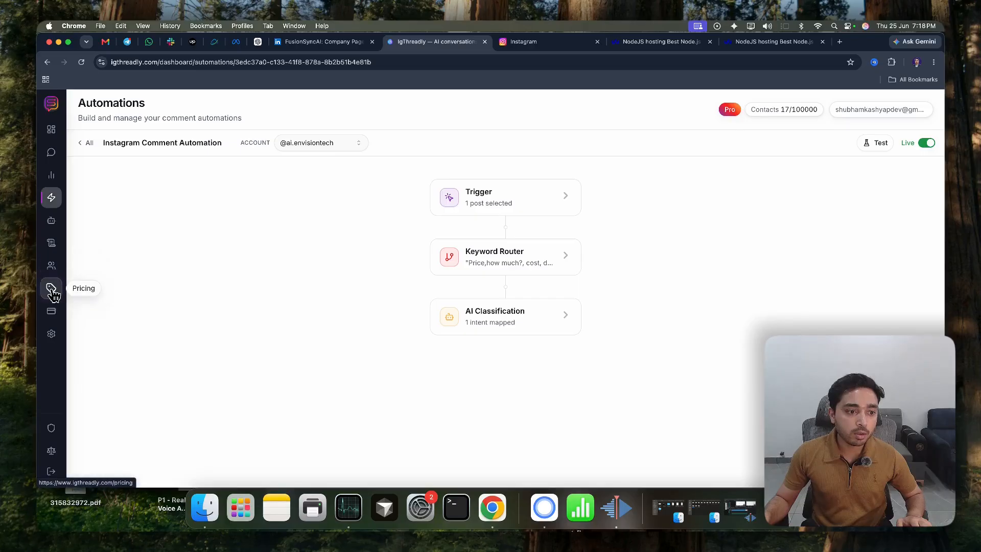
left_click(51, 243)
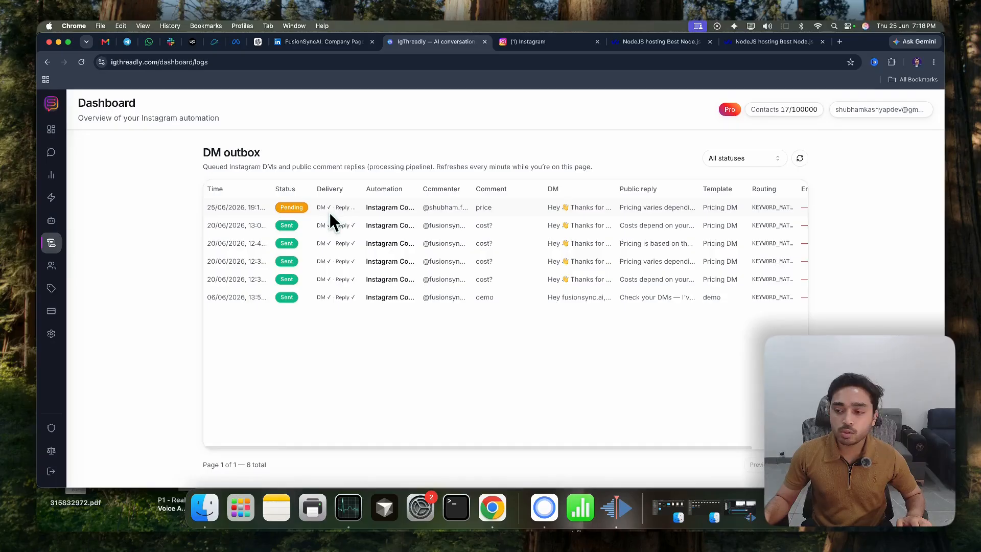
Switch back to the second account's Instagram window and check the latest direct message in the ai.envisiontech conversation
left_click_drag(944, 182, 918, 182)
left_click(929, 181)
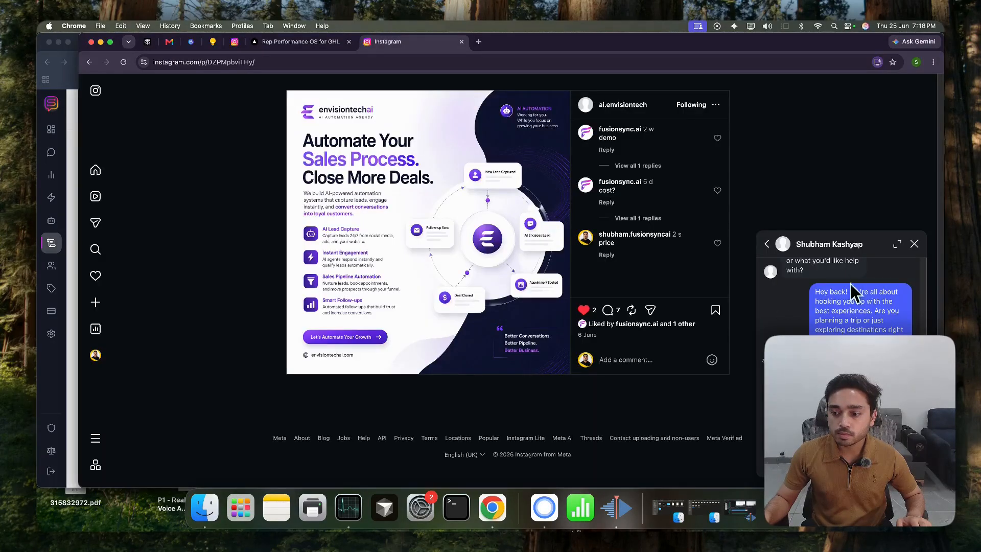
scroll(795, 325, "down", 2)
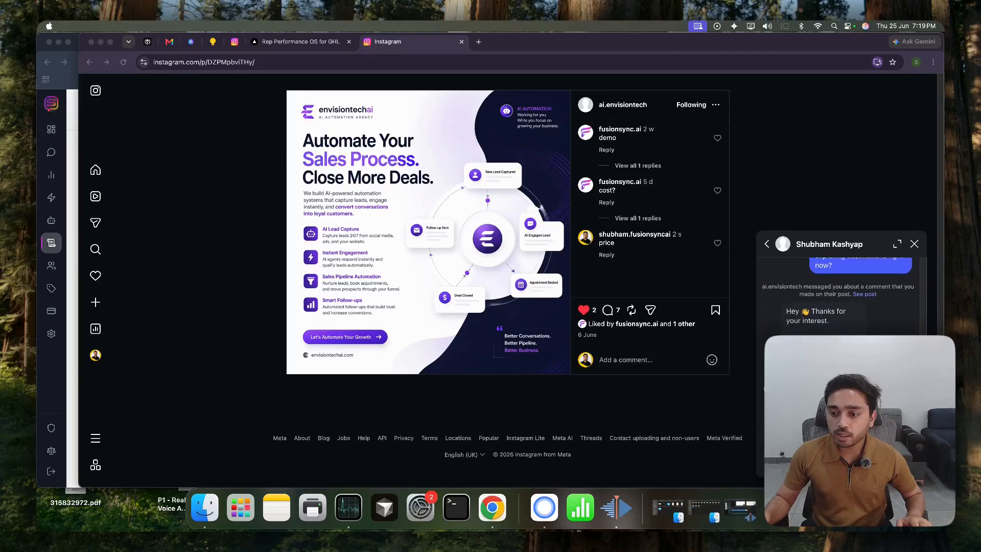
Reload the ai.envisiontech post and expand the replies under the "price" comment to read the automated public reply
left_click(795, 326)
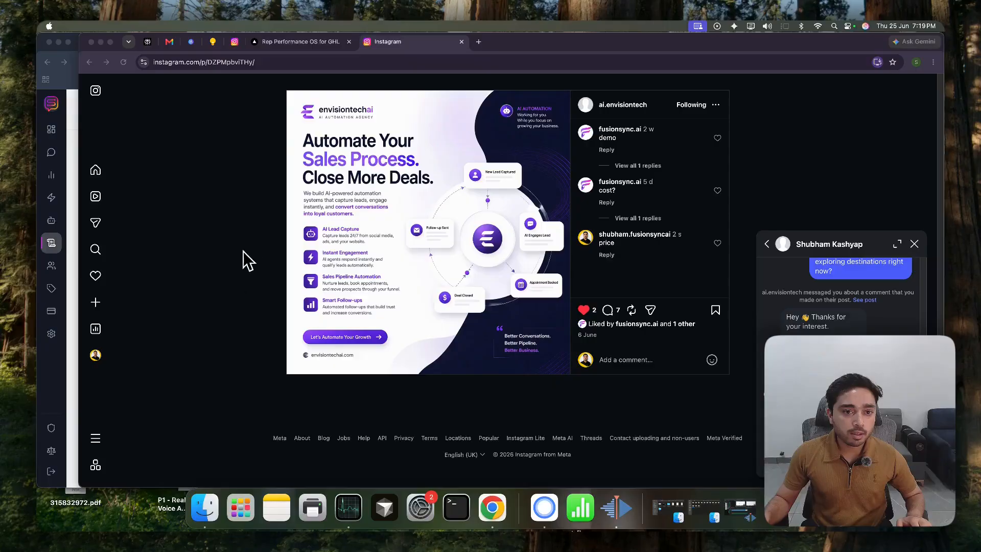
left_click(124, 62)
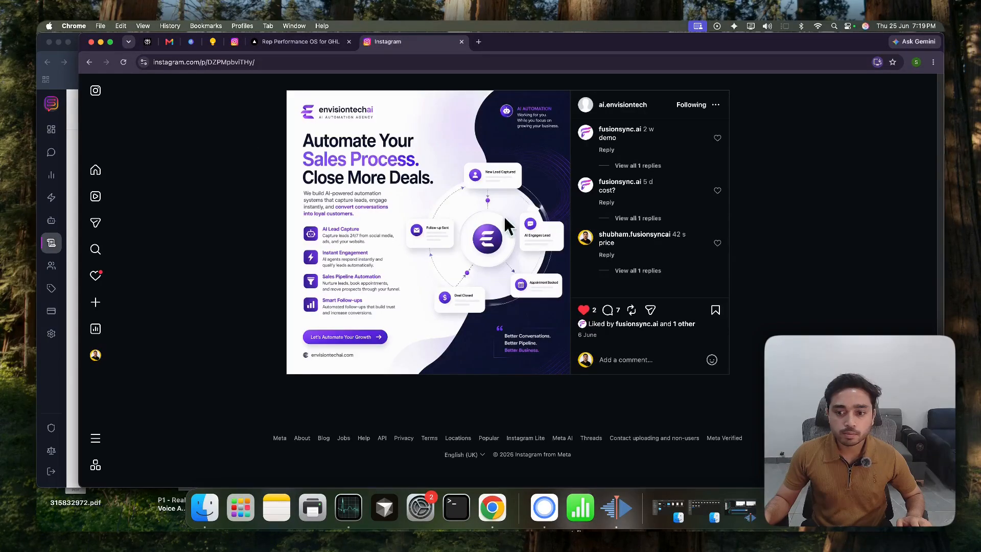
left_click(638, 270)
scroll(654, 266, "down", 2)
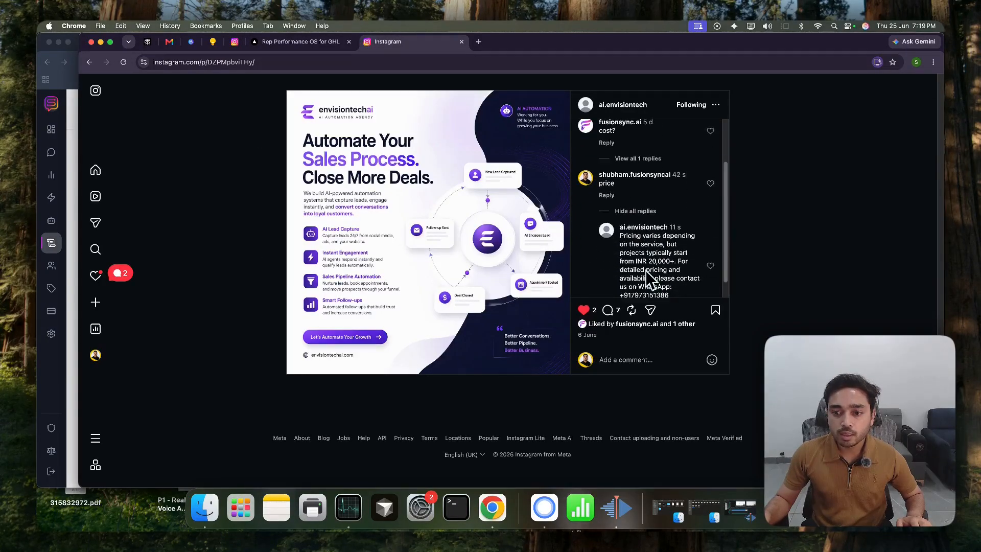
left_click_drag(620, 234, 677, 293)
scroll(673, 284, "down", 1)
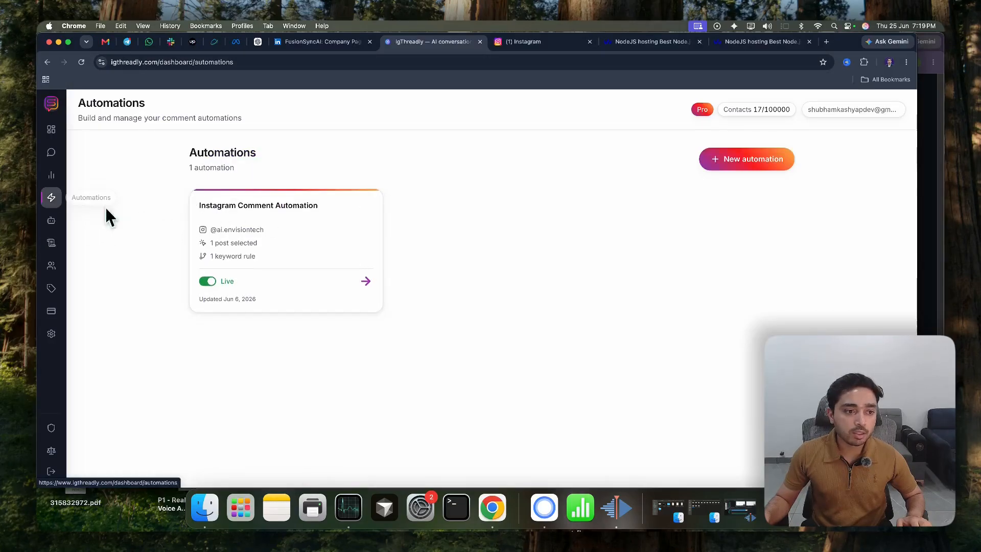
In IgThreadly's Instagram Comment Automation, review the Pricing DM template's message content and comment reply variations from the Keyword Router, then close the template
left_click(300, 228)
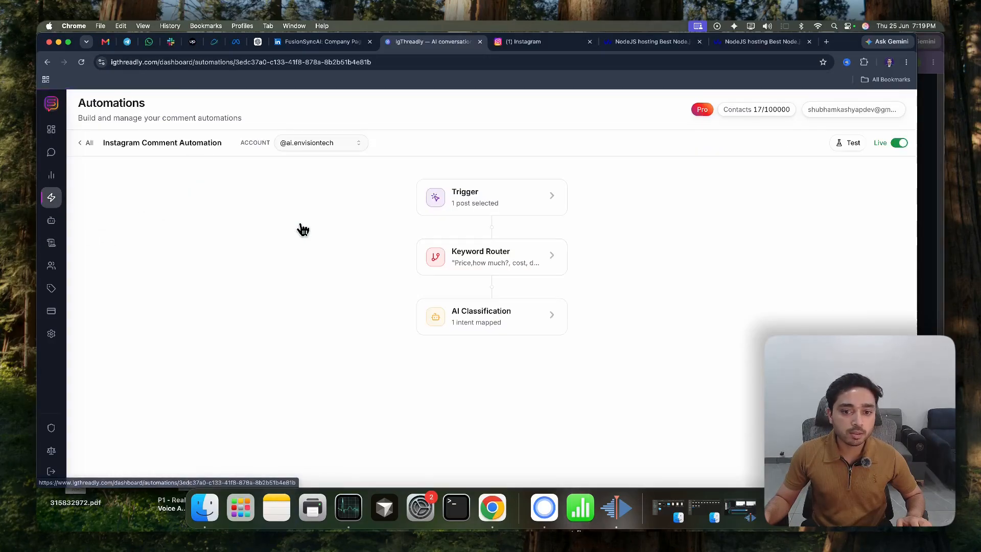
left_click(486, 259)
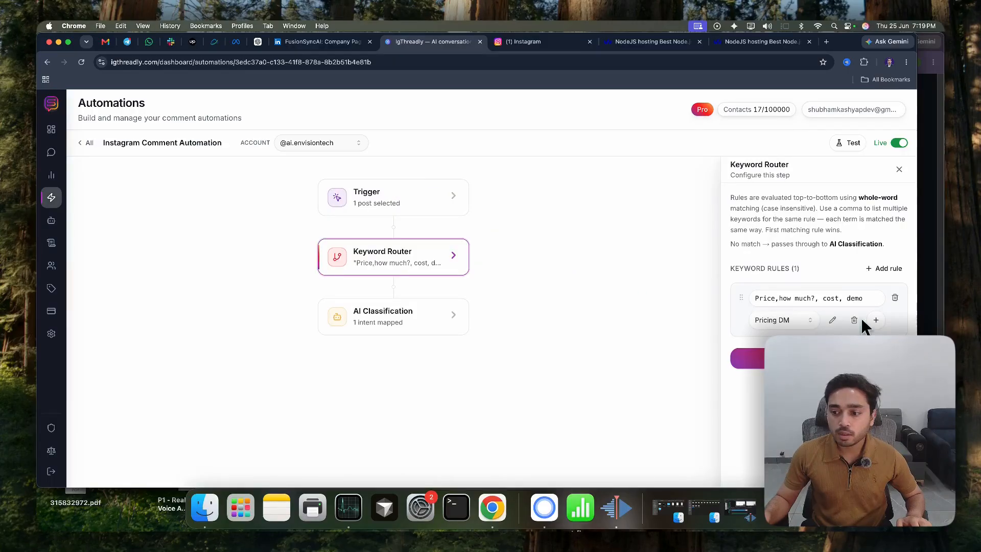
left_click(833, 320)
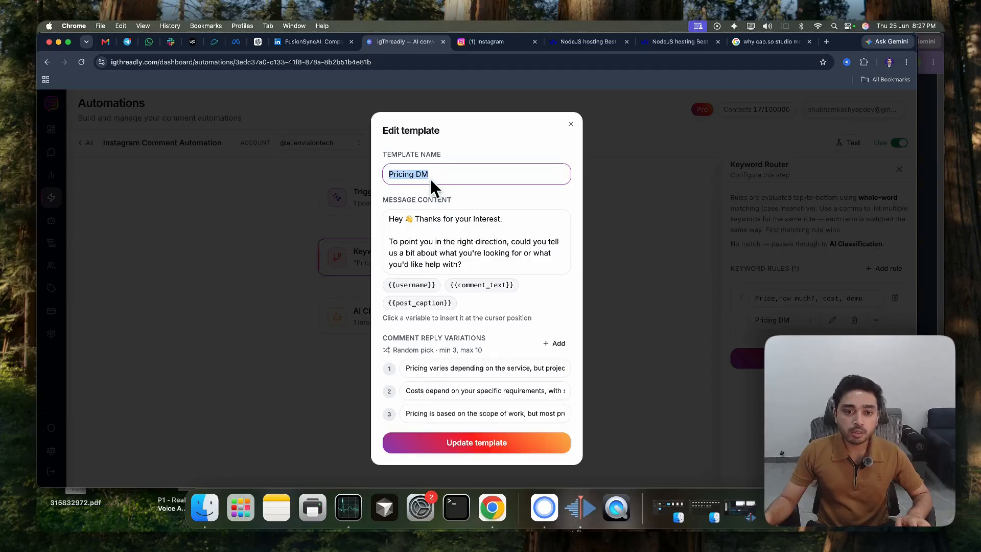
mouse_move(389, 219)
left_mouse_down()
mouse_move(466, 263)
mouse_move(391, 227)
left_mouse_up()
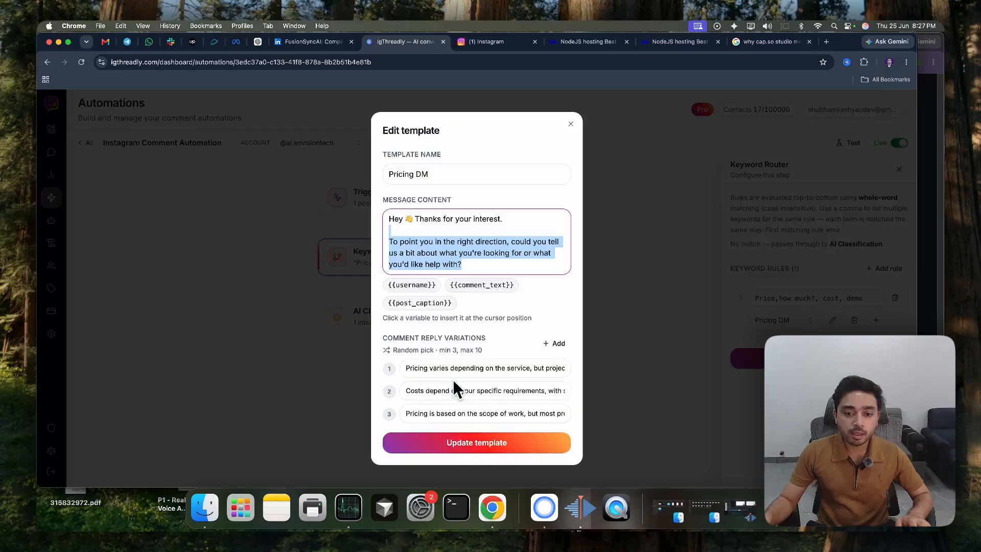
left_click_drag(448, 368, 413, 368)
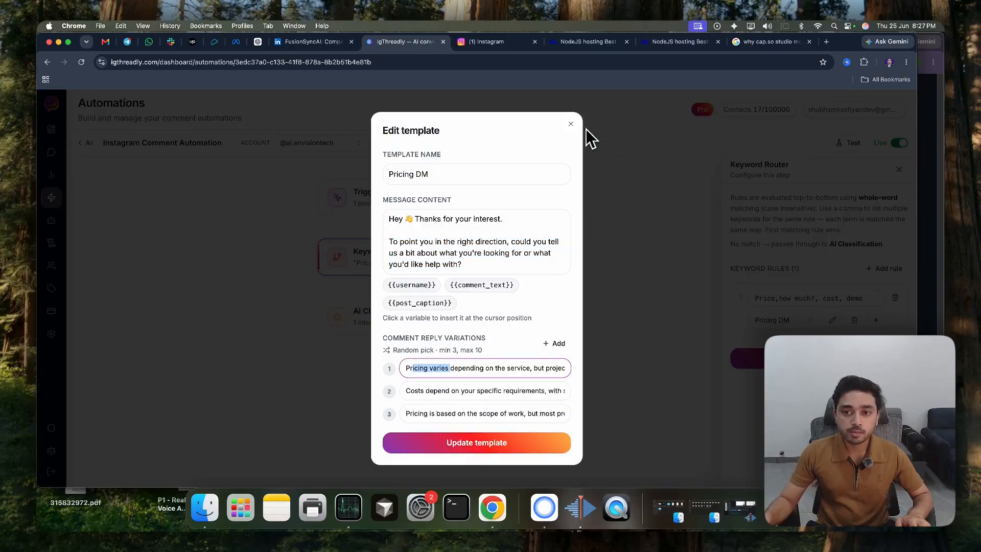
left_click(571, 123)
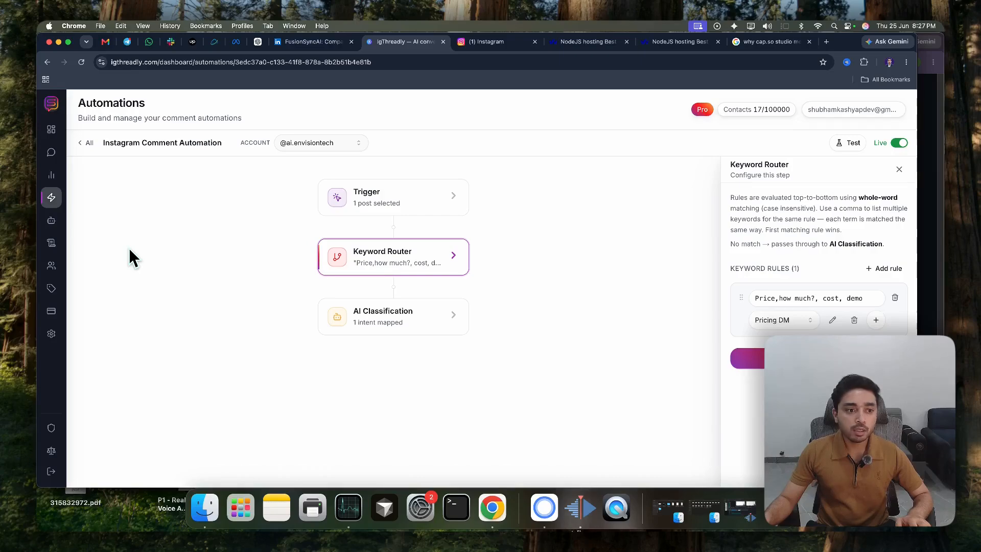
Start a new Instagram agent named "DM Agent" and keep its kind as Standard after checking the Flow option
left_click(61, 221)
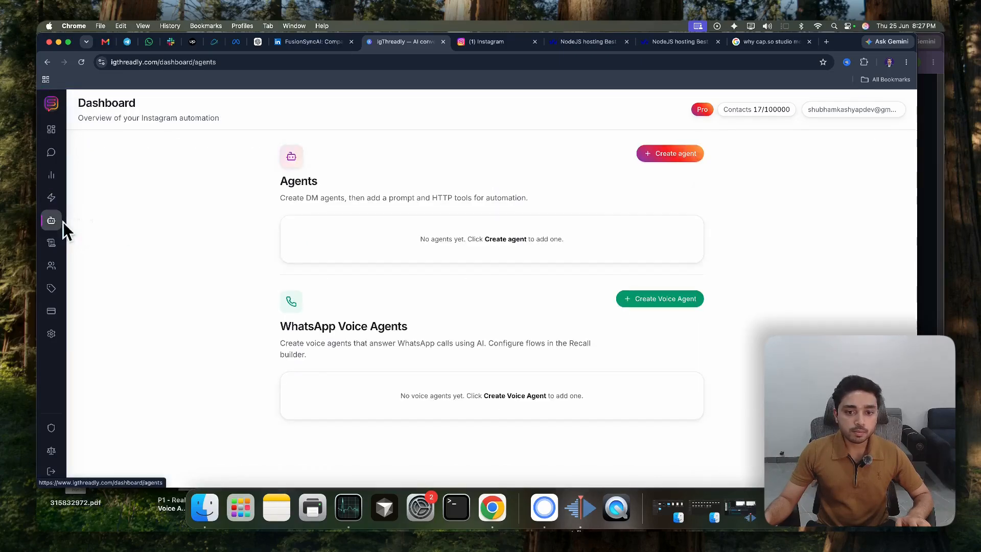
left_click(669, 158)
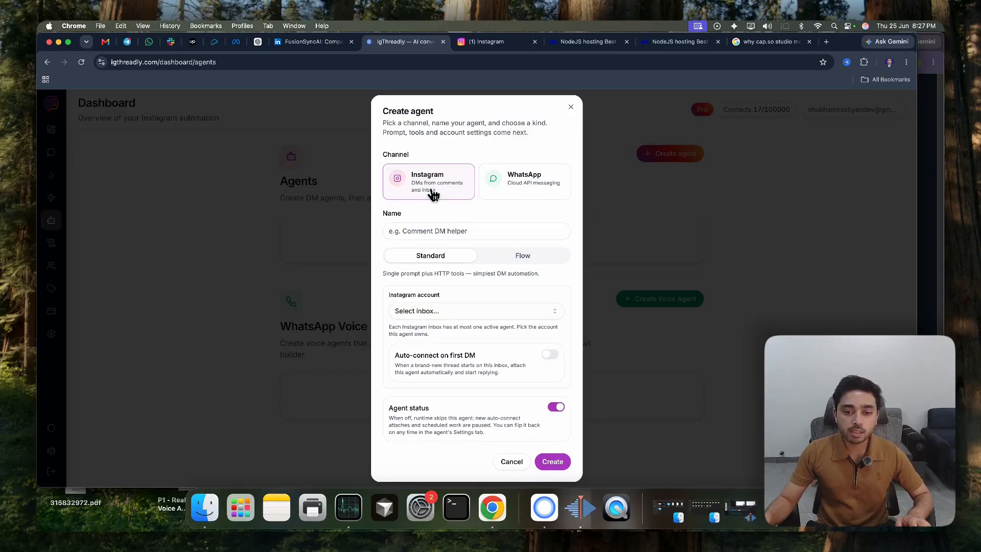
left_click(433, 231)
left_click(448, 268)
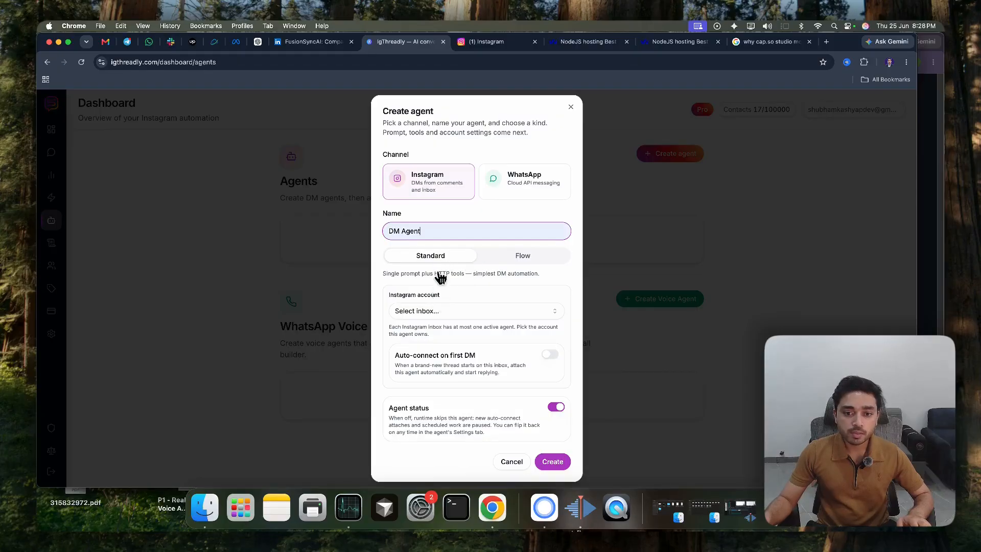
left_click(508, 260)
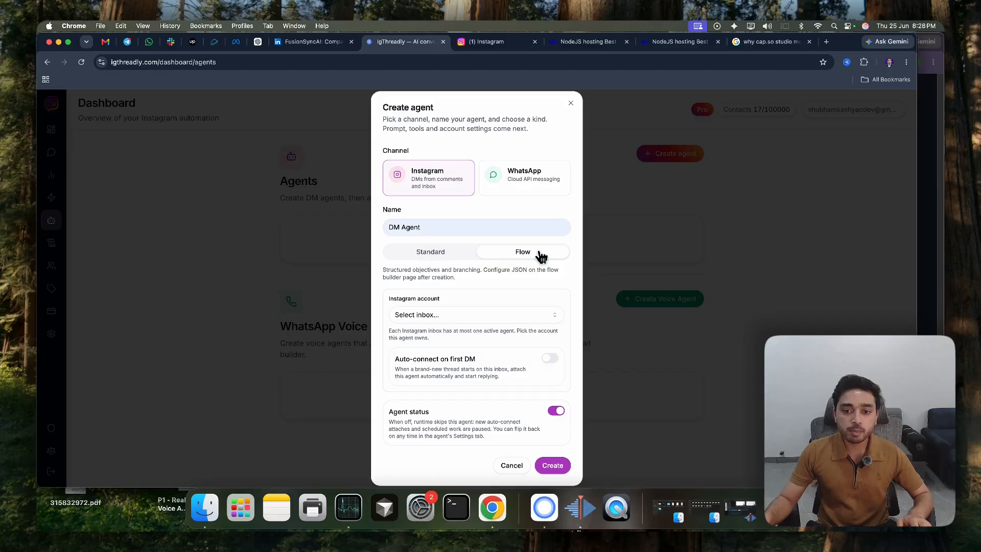
left_click(433, 259)
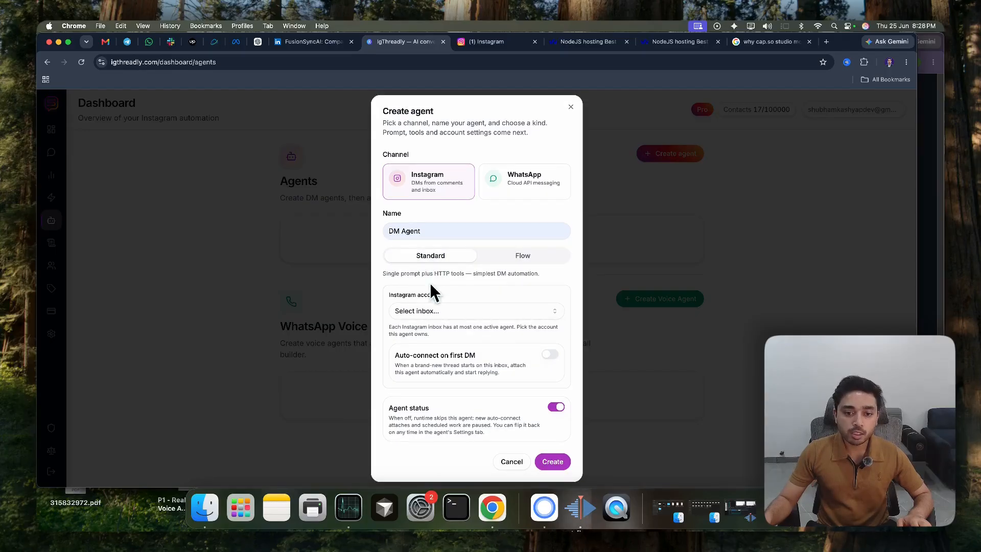
left_click(431, 311)
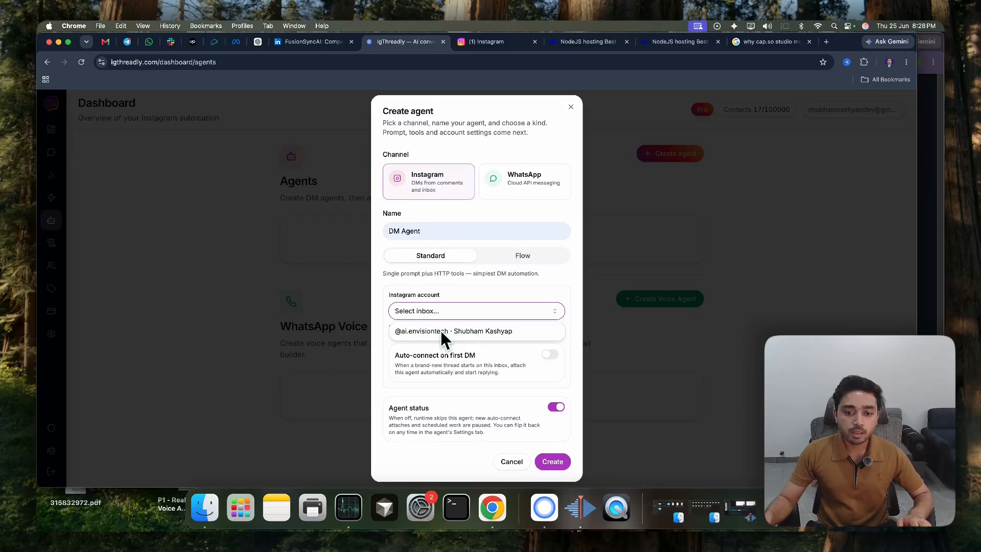
left_click(440, 331)
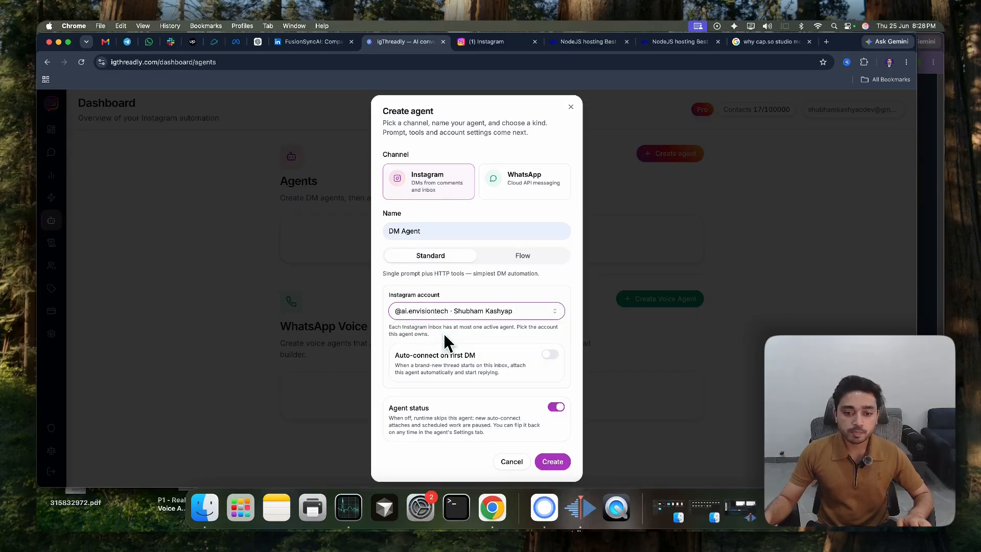
left_click(549, 356)
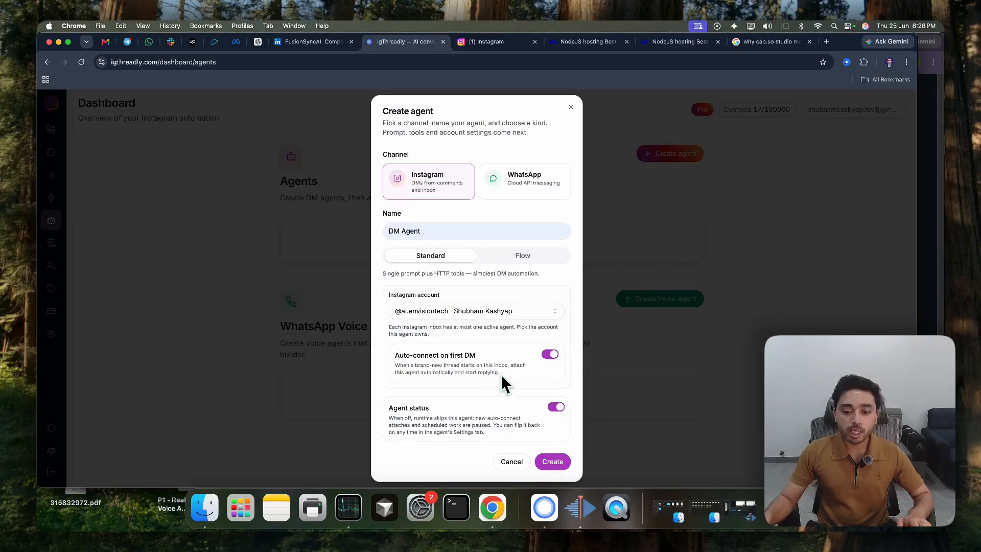
left_click(561, 466)
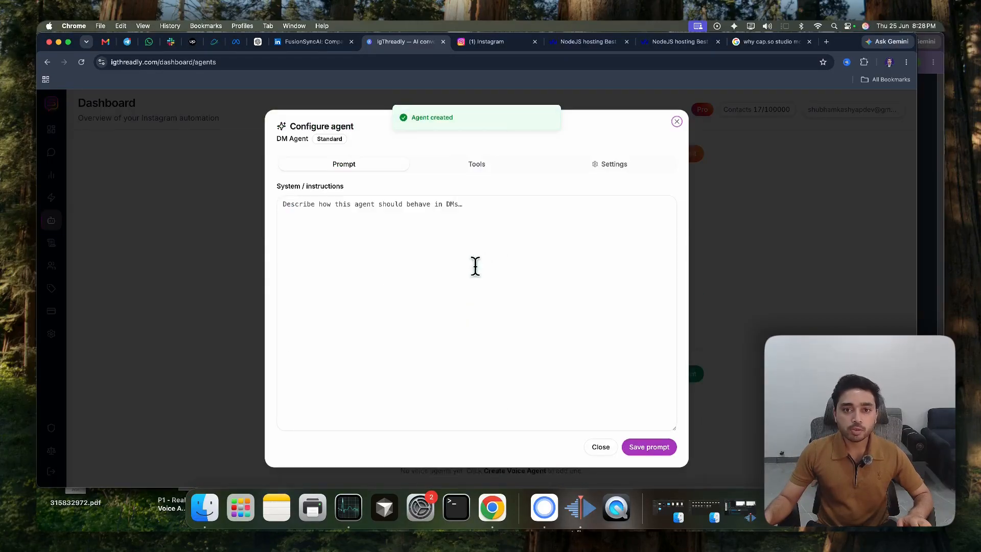
Enter "you are a helpful agent" as the DM Agent's system instructions and save the prompt
left_click(429, 248)
type("you are a helpful agent")
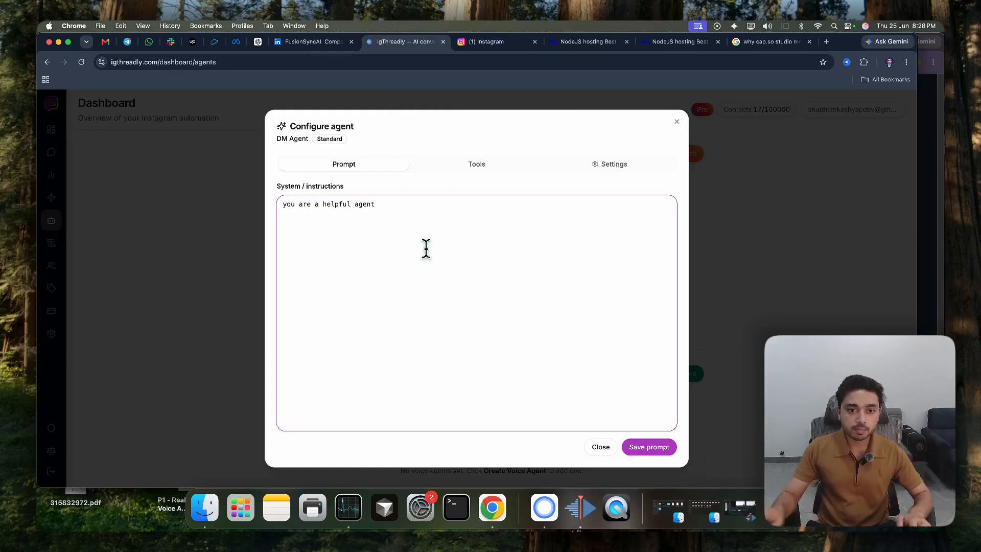
left_click(648, 449)
left_click_drag(376, 204, 287, 204)
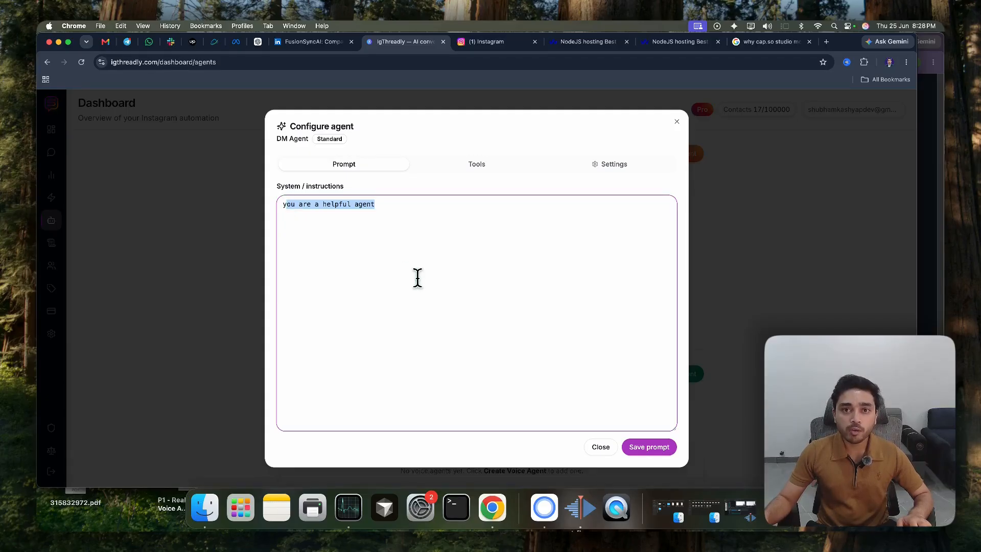
Examine the agent's custom tool form with its name, server URL and description fields, return to the prompt and close the agent configuration
left_click(469, 165)
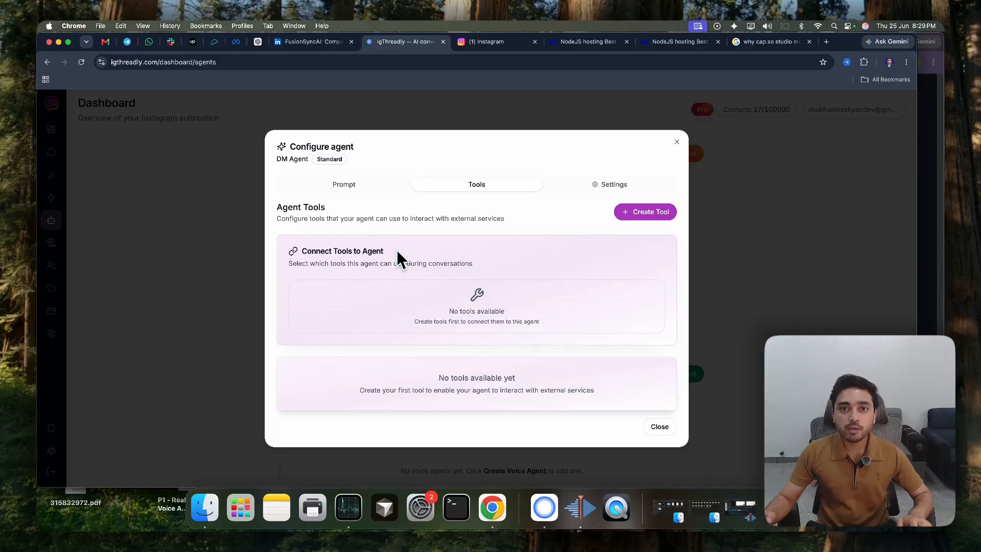
left_click(654, 215)
left_click(400, 332)
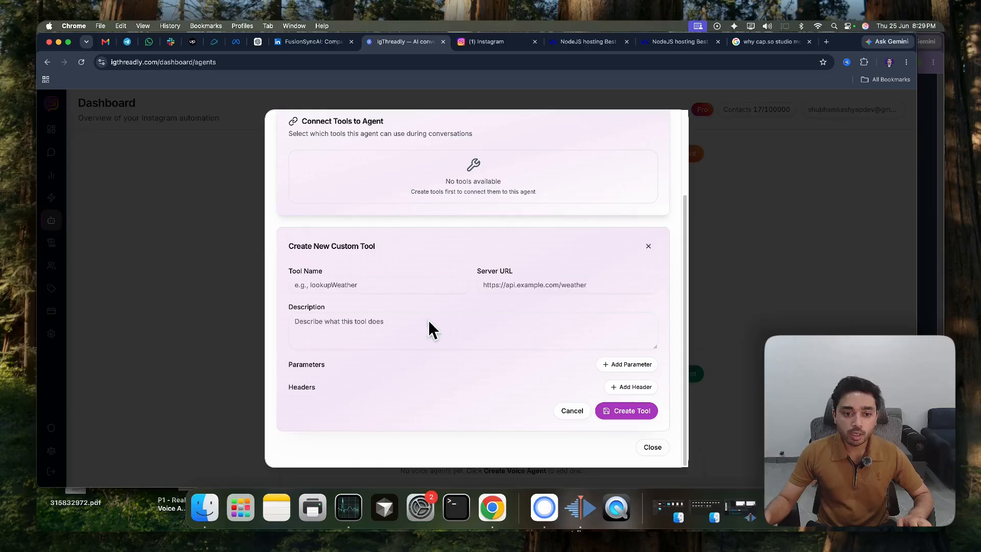
left_click(338, 285)
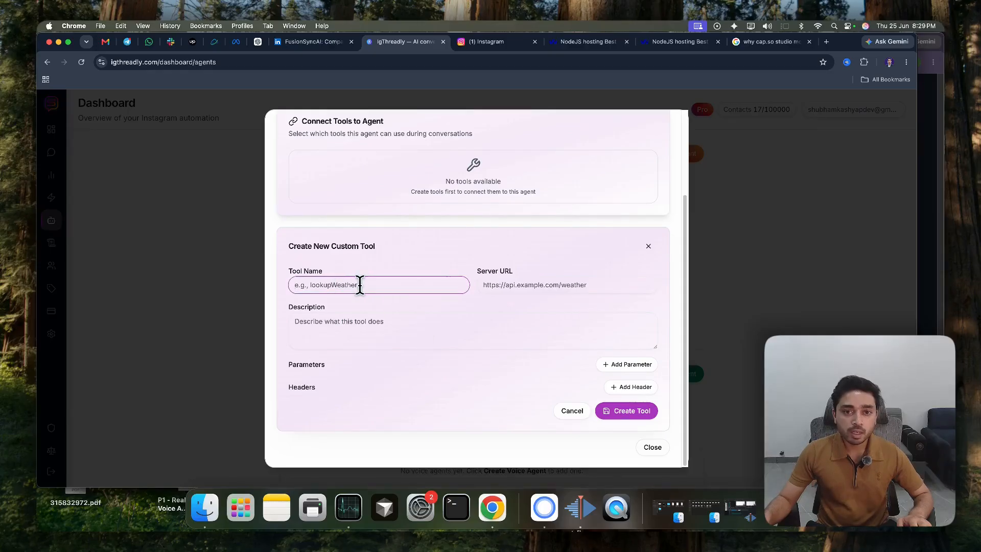
left_click(508, 288)
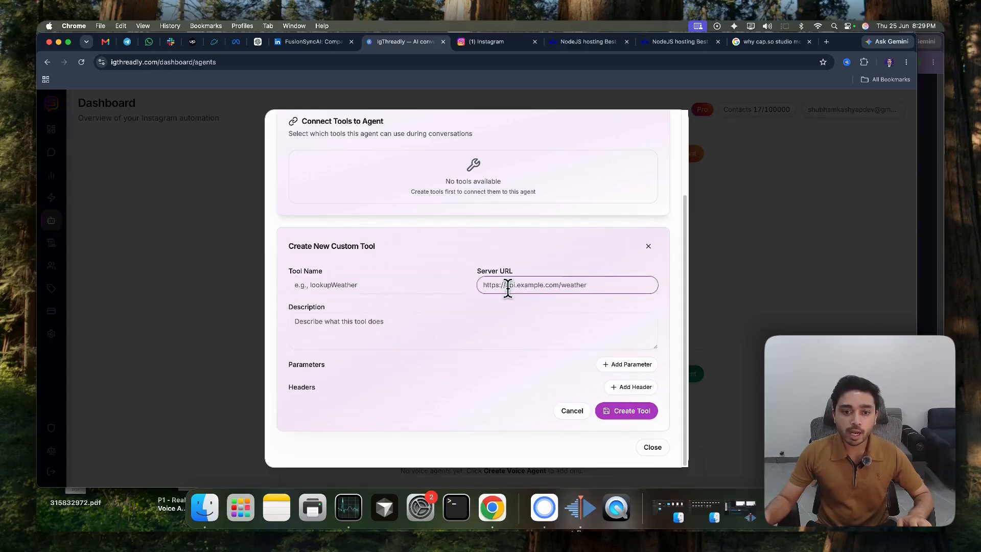
left_click(356, 325)
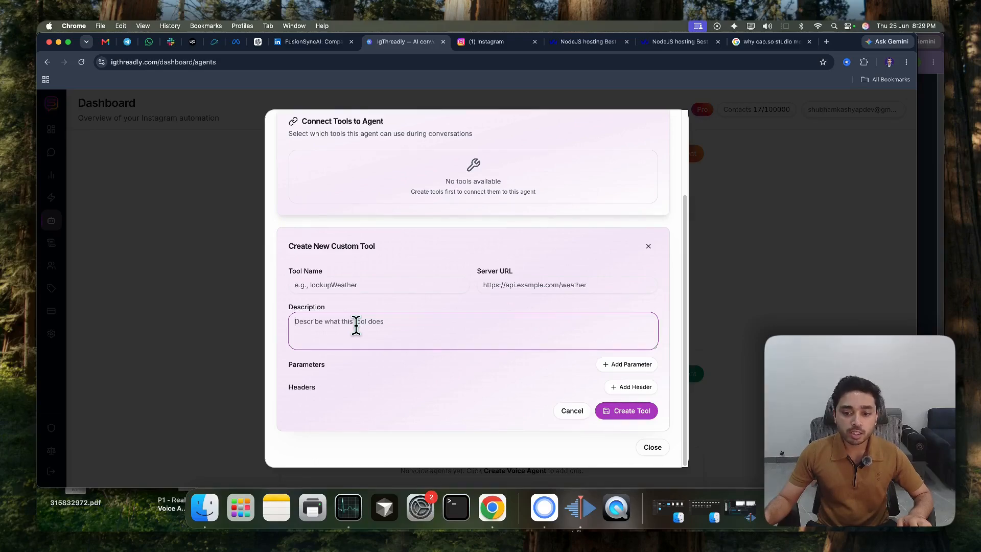
scroll(504, 234, "up", 3)
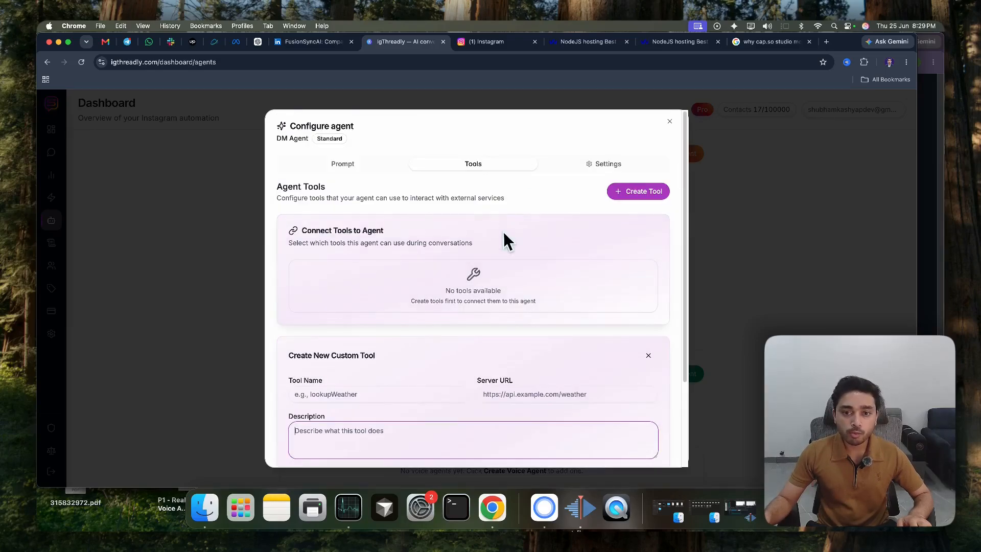
left_click(345, 166)
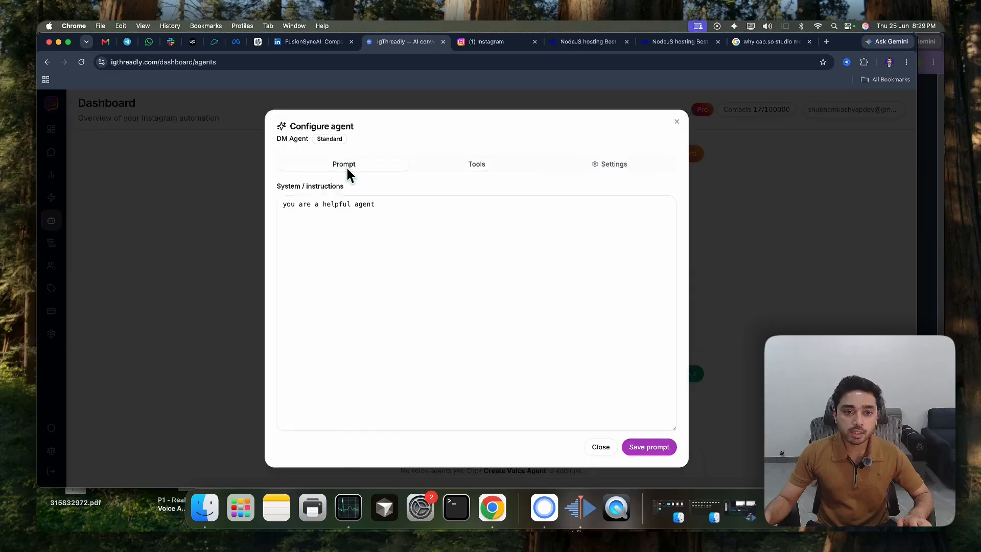
left_click(677, 123)
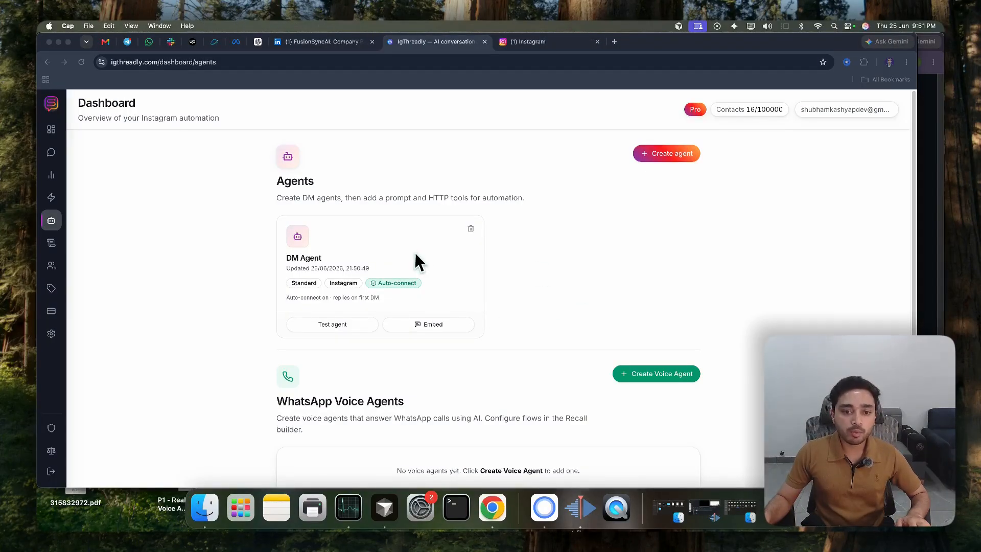
Replace the DM Agent's instructions with the copied dental clinic AI receptionist prompt, save it and close the configuration
left_click(404, 261)
key("super+a")
type("you are a helpful ai receptionist for a dental clinic, this is a text conversation on SMS so keep your response alined to that, ask one question at a time so the conversation flow naturally.  Information To Collect: Reason of Visit Name and Age  Do not ask anything outside a dental receptionist scope, do not try to dignose are recommend or suggest something to the user. Your main goal is to engage, collect the information and route the conversation into a visit.  Visit Instructions: Just mention we will get back to them soon and they will receive a follow up email from us shortly.  Greeting Instructions: - Do not use username, user's name in the greeting. Respond naturally asking how you can help them eg. \"Hi, I am Alexa from OpenDental, how can i help you?\"")
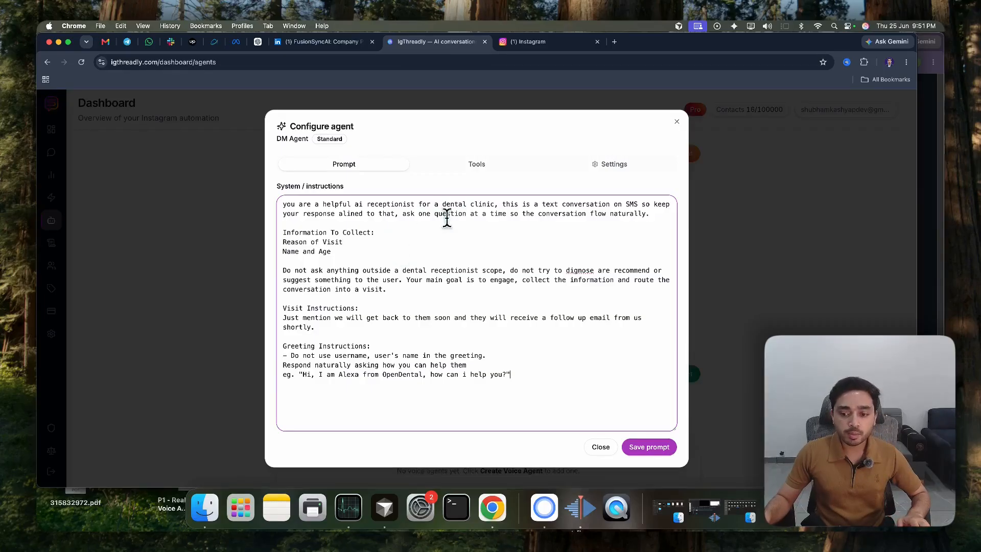
left_click(648, 451)
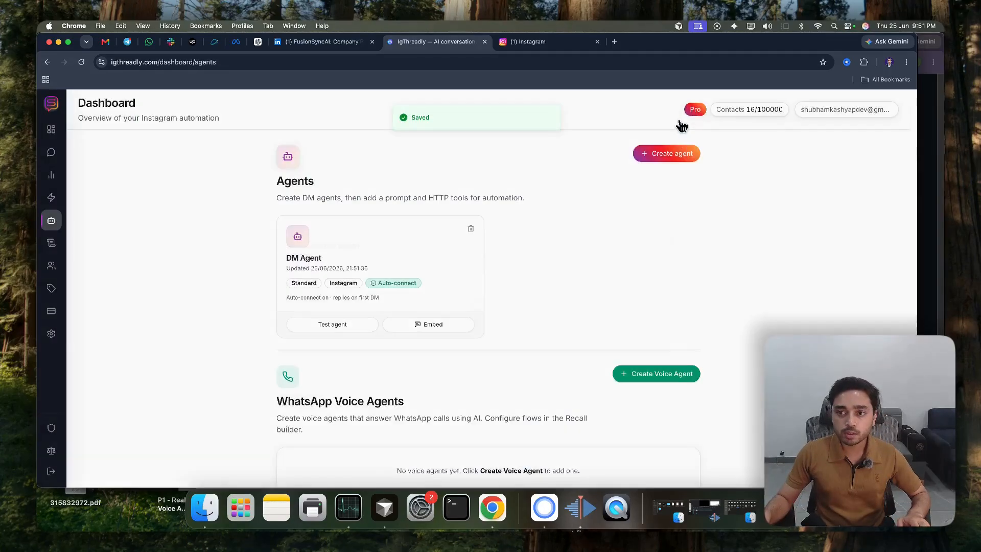
Copy the ai.envisiontech Instagram profile address, open it in the second account's browser window and start a message conversation with the profile
key("ctrl+Tab")
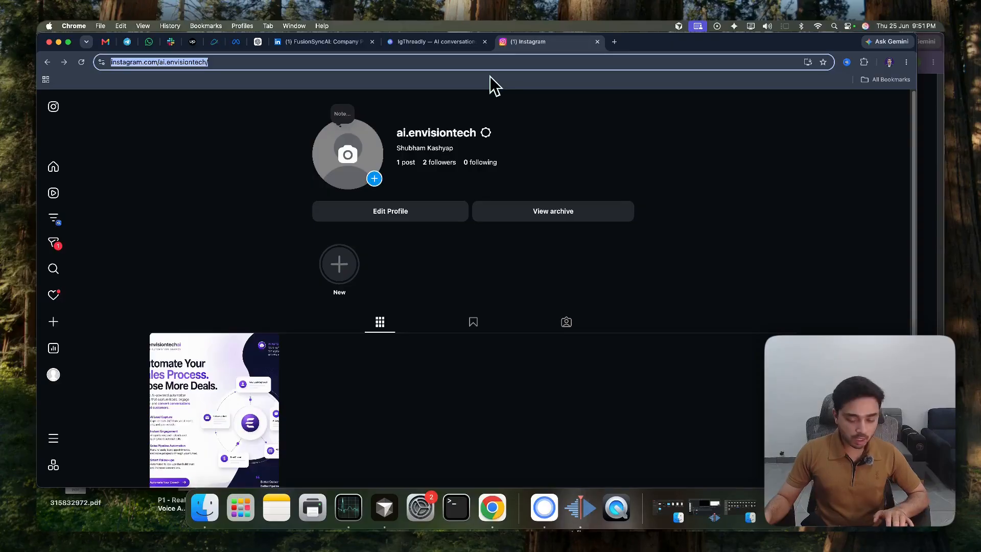
left_click(919, 176)
left_click(301, 60)
type("https://www.instagram.com/ai.envisiontech/")
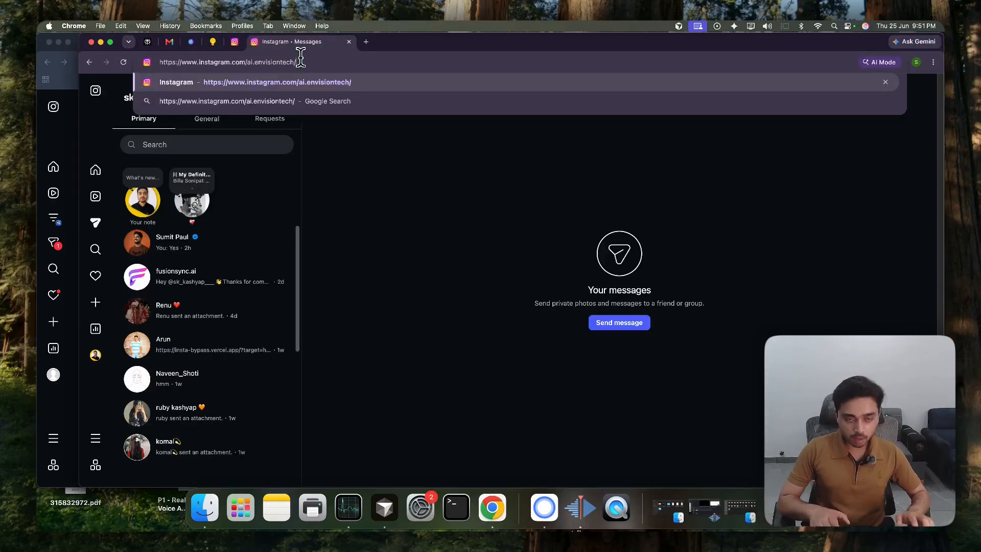
key("Return")
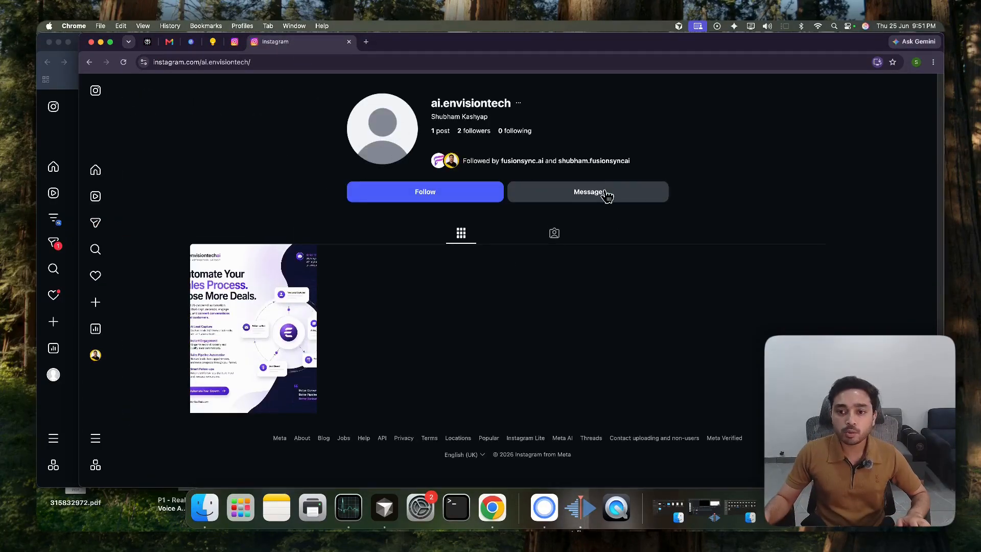
left_click(588, 192)
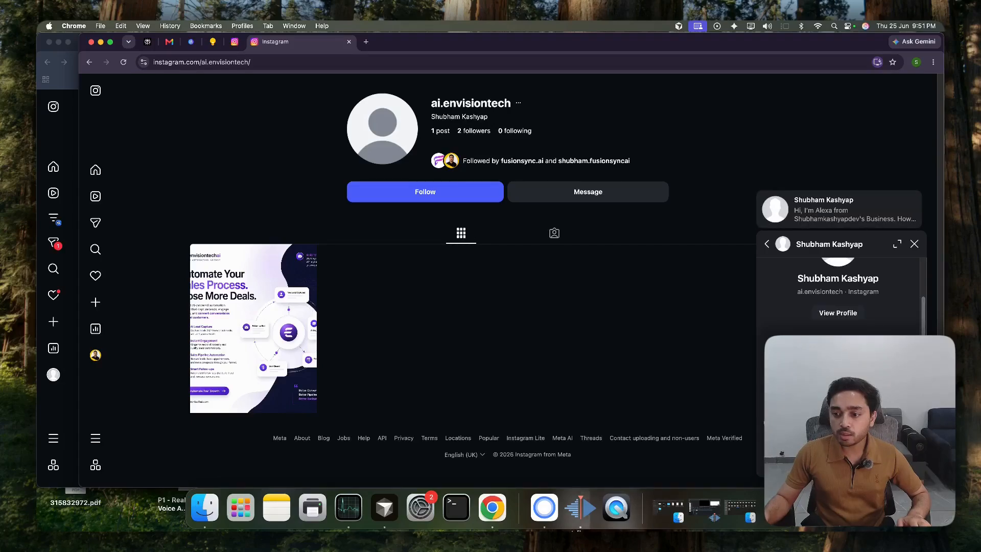
Switch back to IgThreadly in the main account's browser window and search the leads by name for "sk_"
left_click(63, 407)
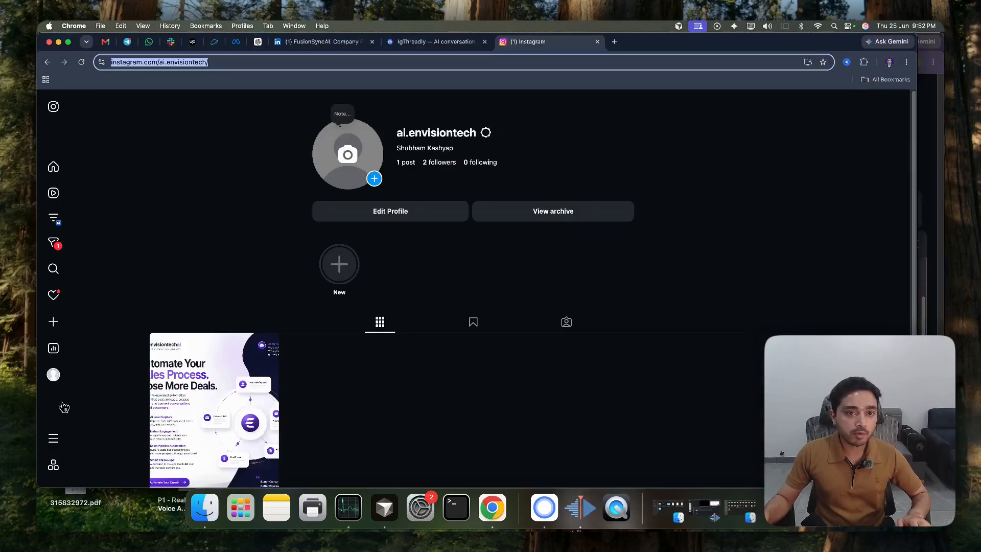
left_click(430, 41)
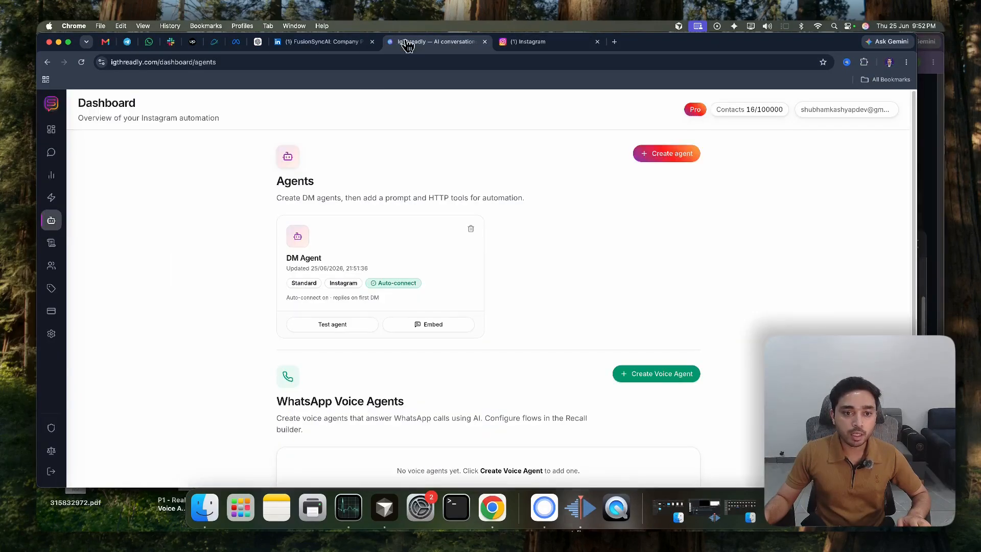
left_click(51, 265)
left_click(309, 159)
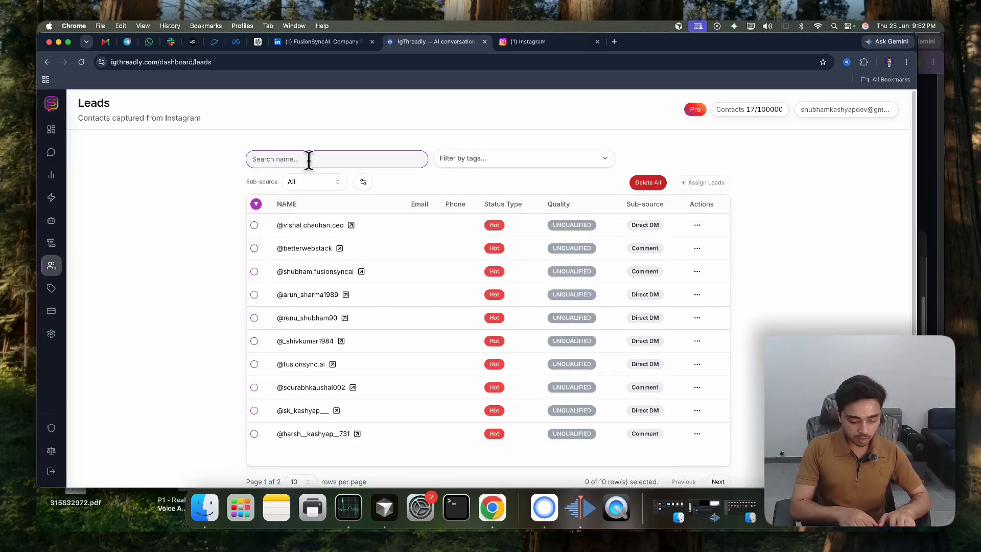
type("sk_")
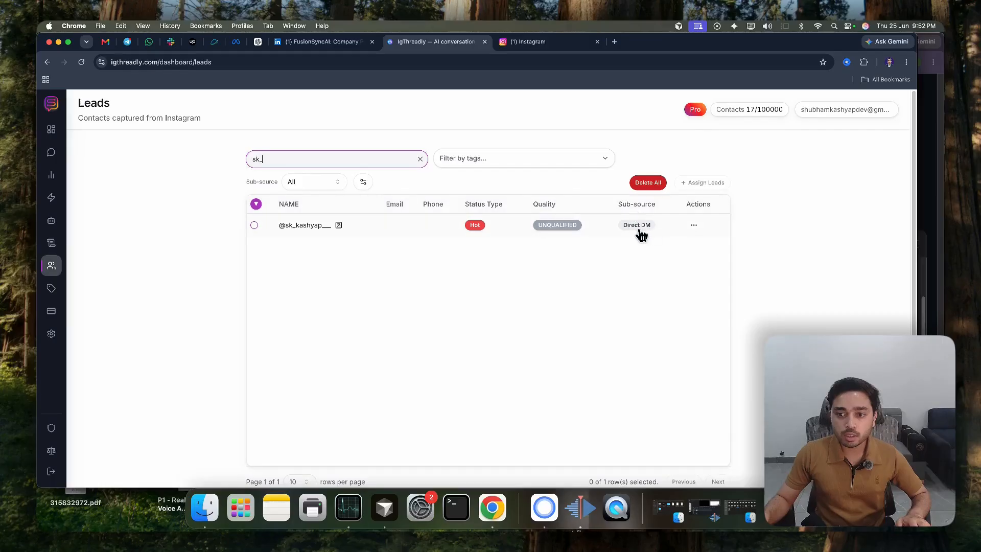
Open the matching Direct DM lead's inbox conversation and examine its incoming message and the agent's automatic reply
left_click(323, 228)
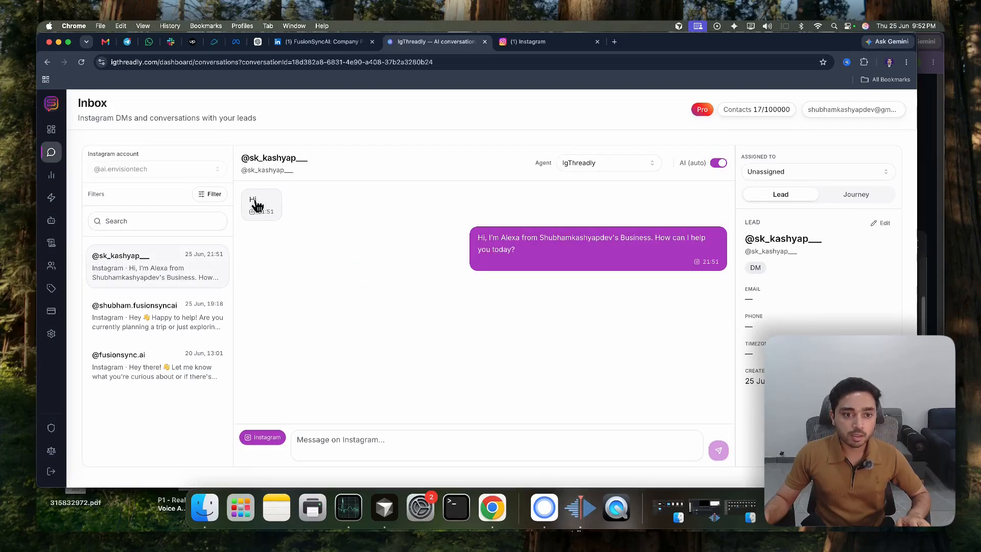
double_click(257, 205)
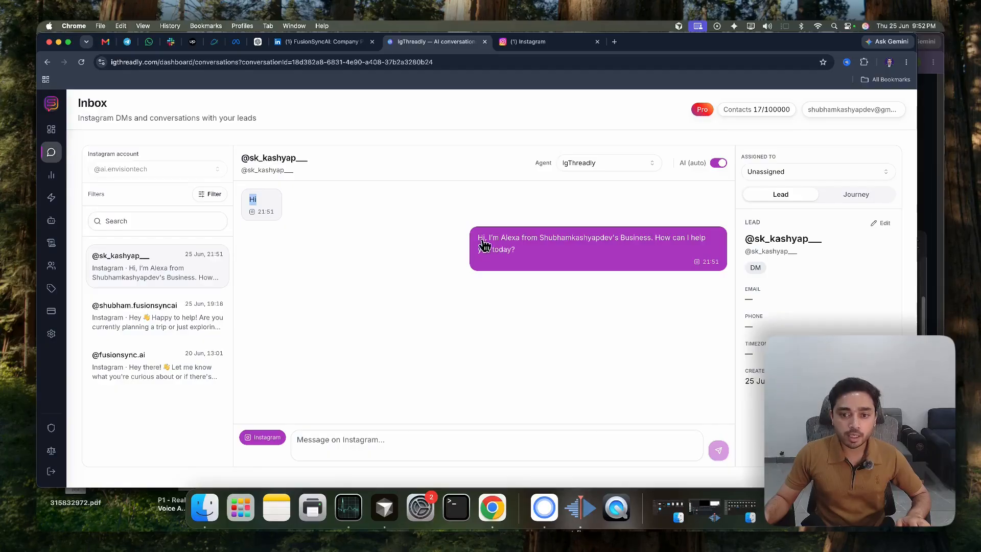
left_click_drag(480, 238, 534, 263)
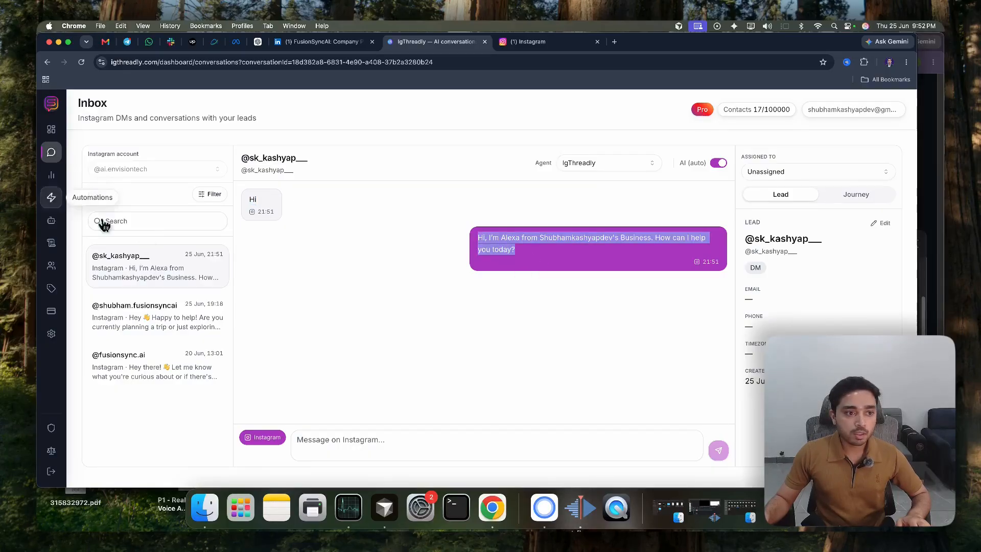
Return to the agents overview, view the channel choices offered for a new agent, and dismiss the creation form
left_click(52, 220)
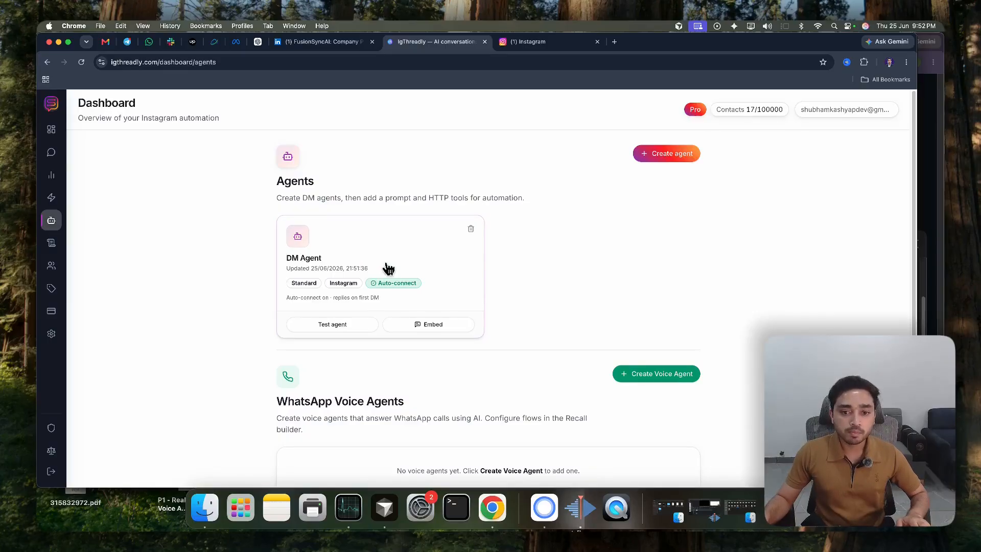
left_click(676, 155)
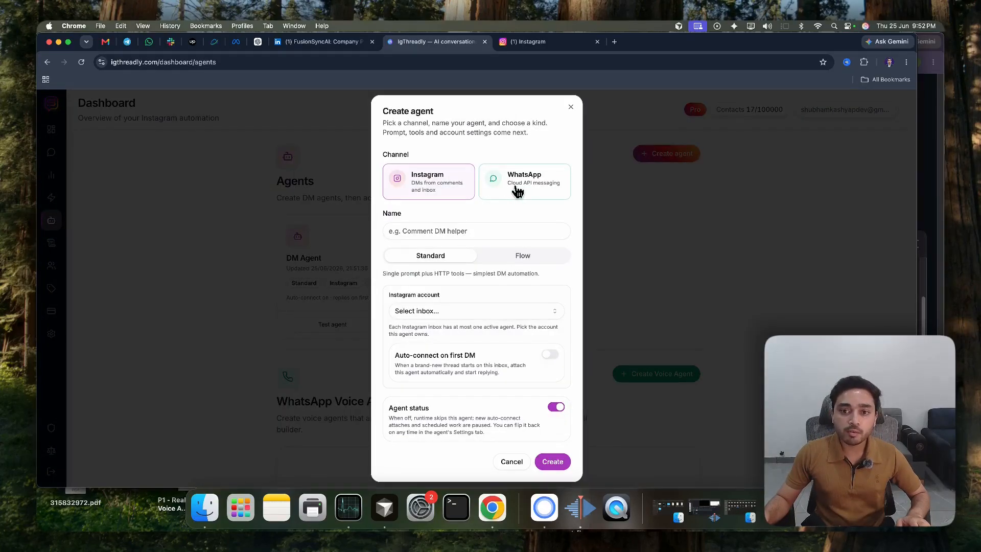
left_click(637, 214)
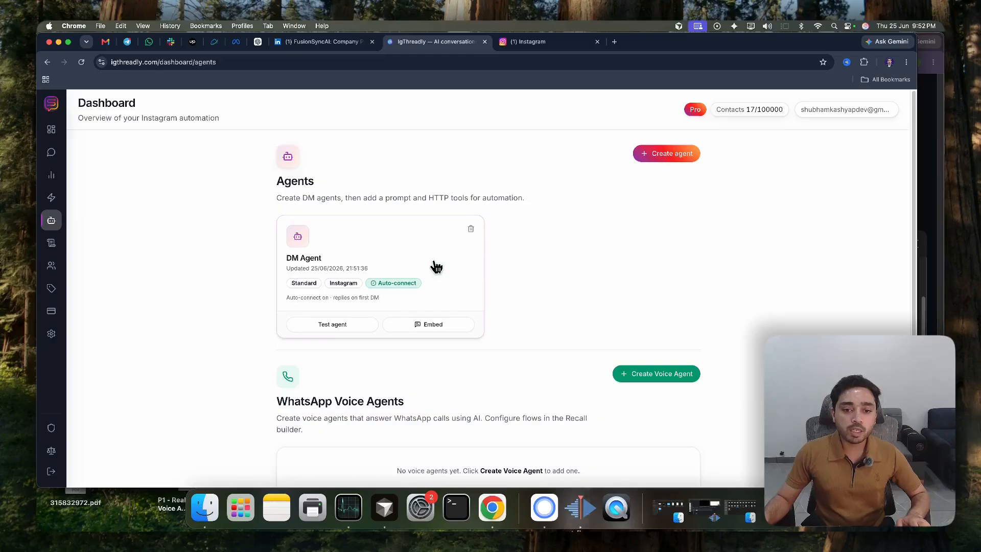